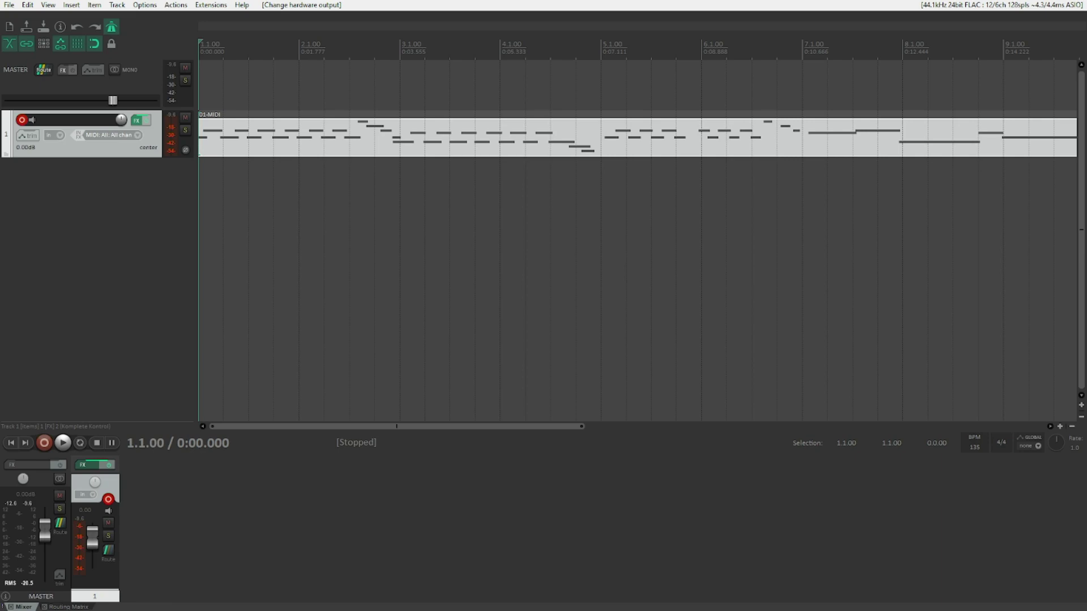
- Play back the recorded MIDI take once without and once with the metronome, and return to the project start
key(space)
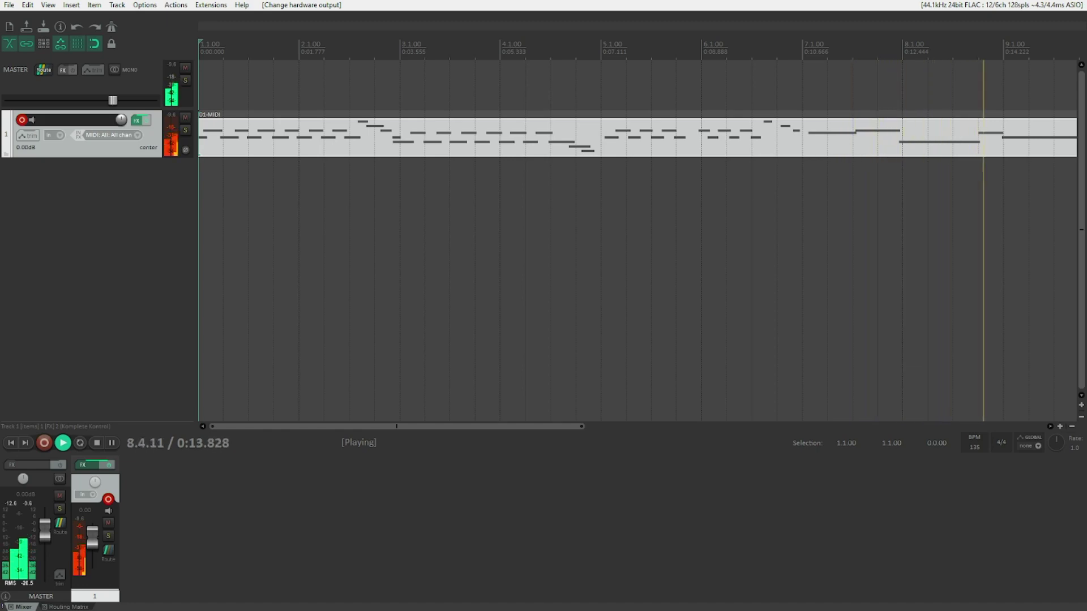
key(space)
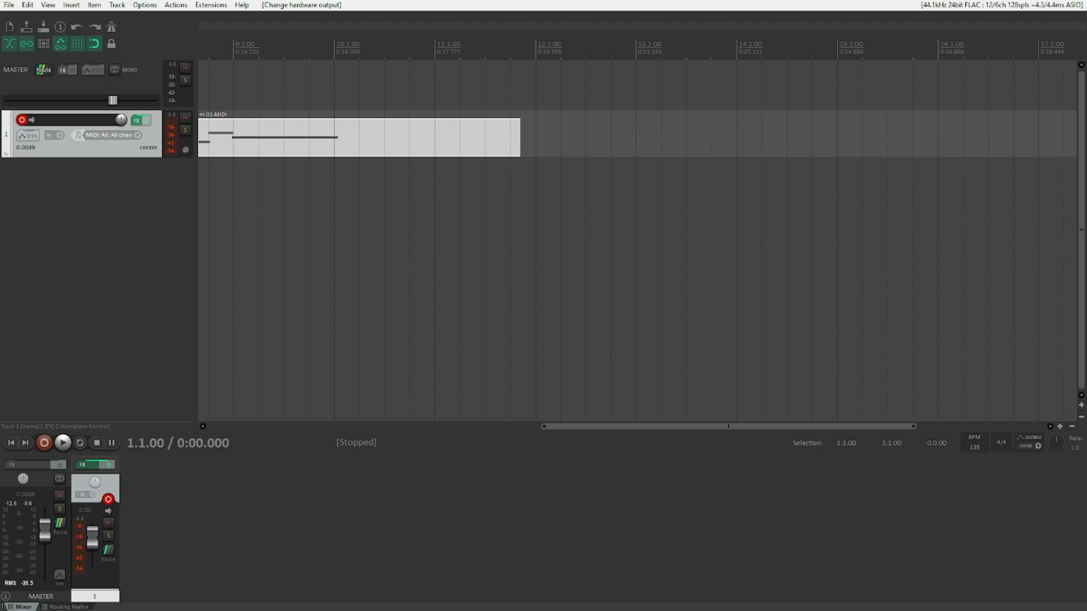
key(space)
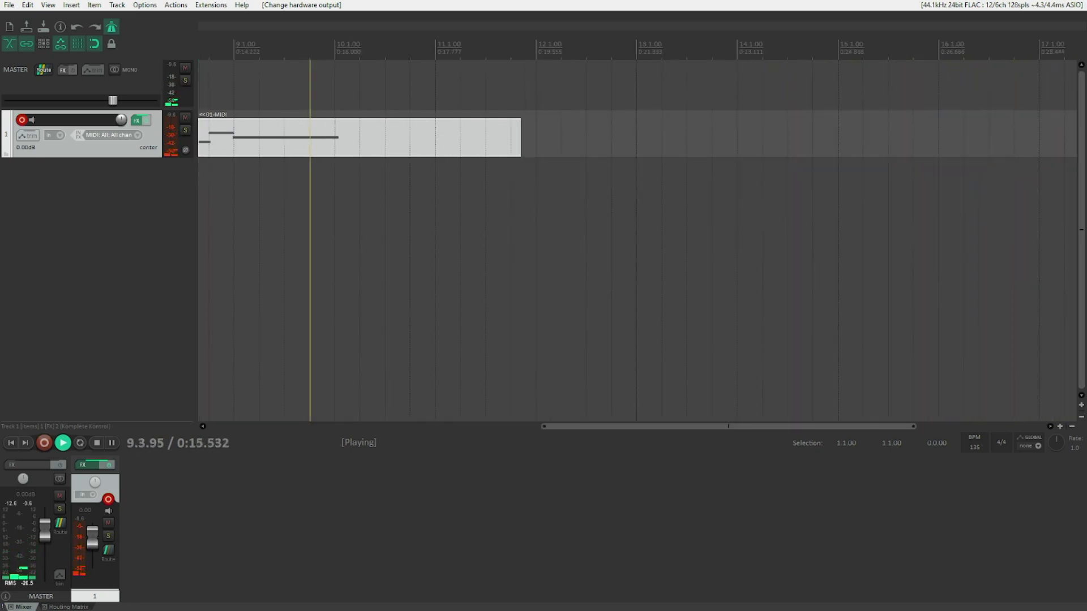
key(space)
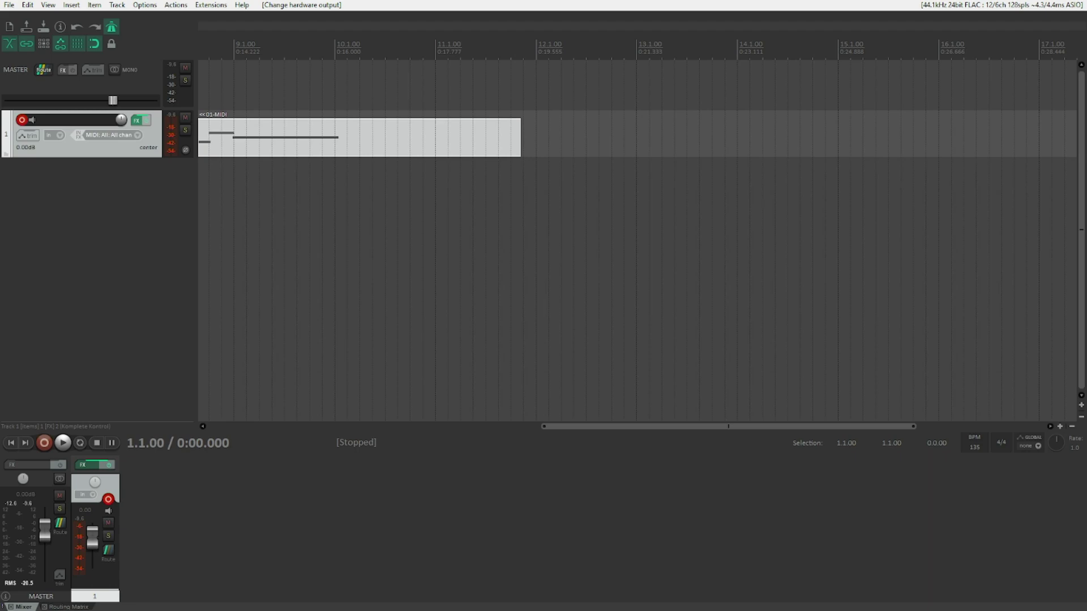
key(Home)
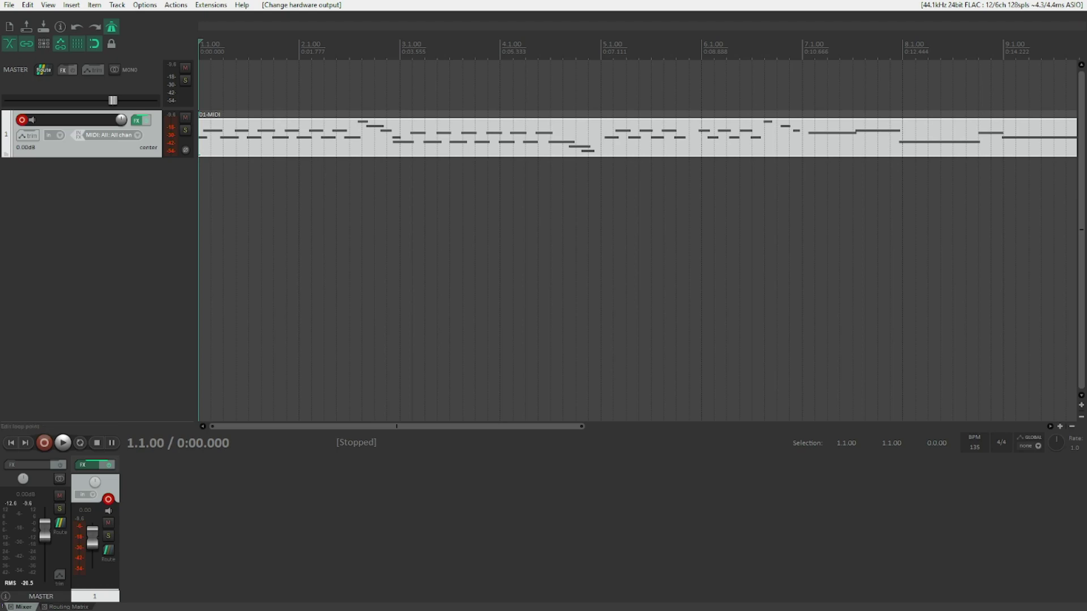
- Try the SWS/FNG quantize on the MIDI item, listen to the result, and undo it
key(q)
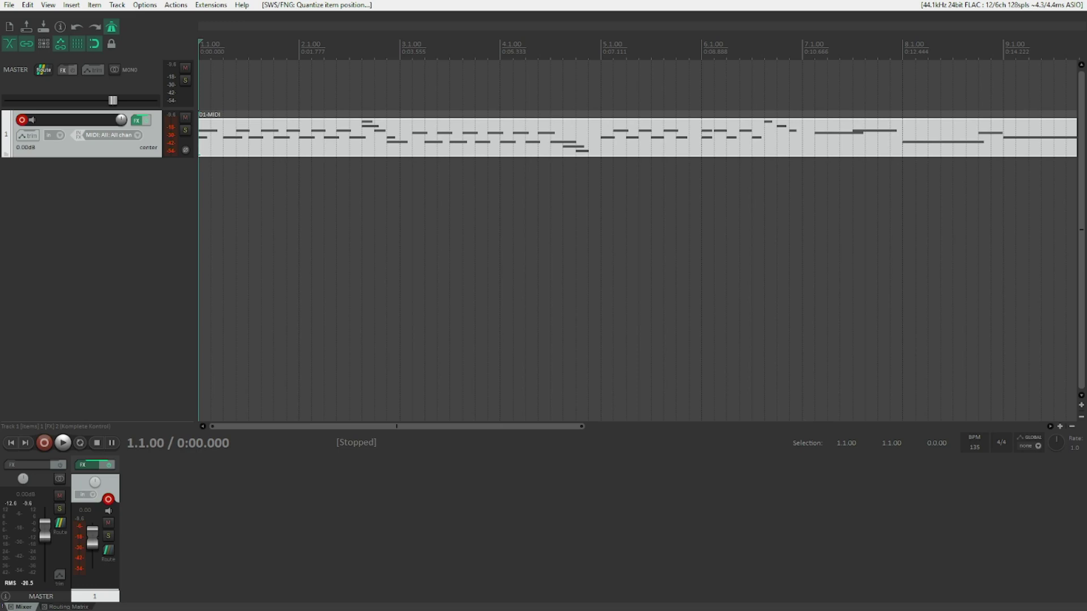
key(space)
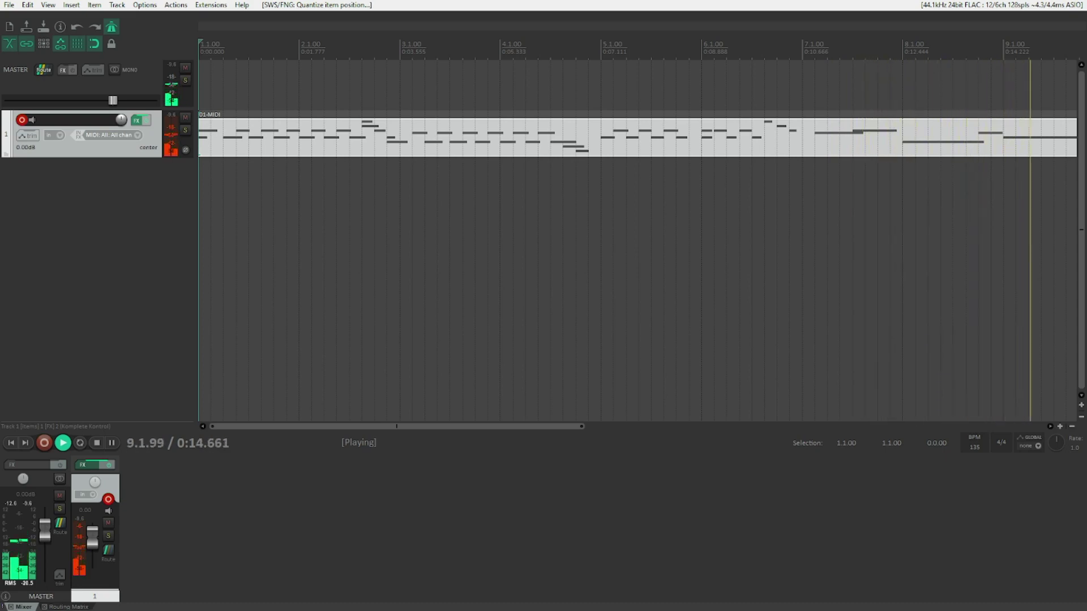
key(space)
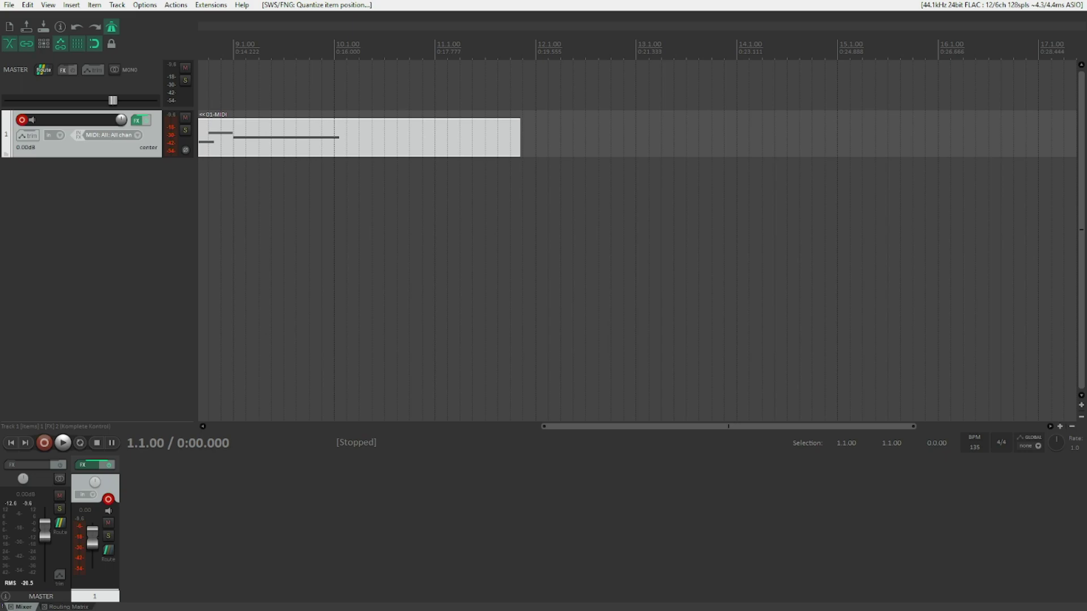
key(ctrl+z)
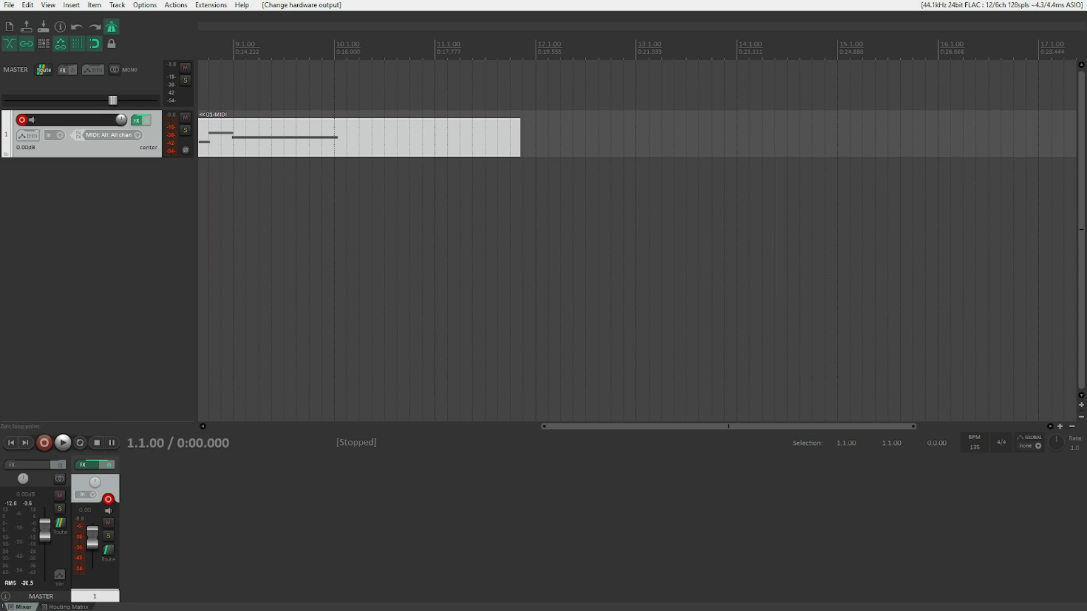
- Return to the project start, open the 01-MIDI take in the MIDI editor and deselect all events
key(Home)
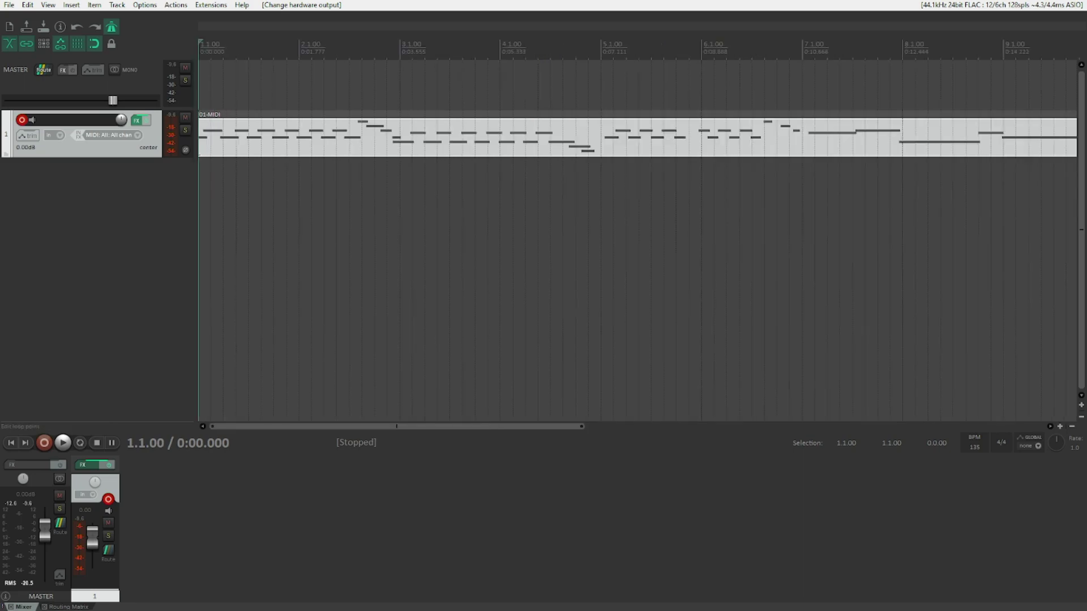
key(ctrl+alt+e)
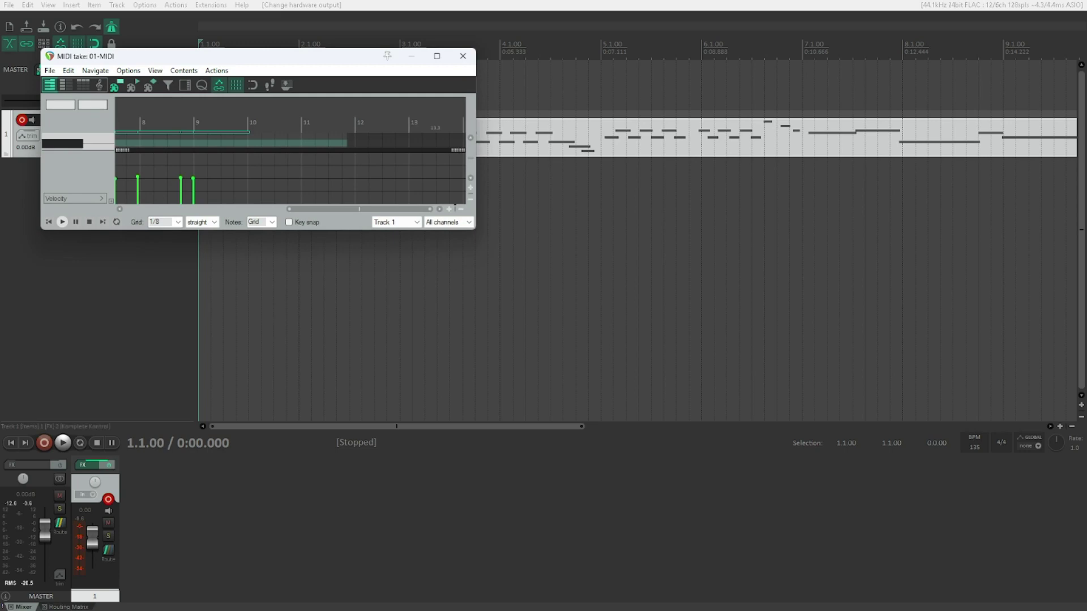
key(Escape)
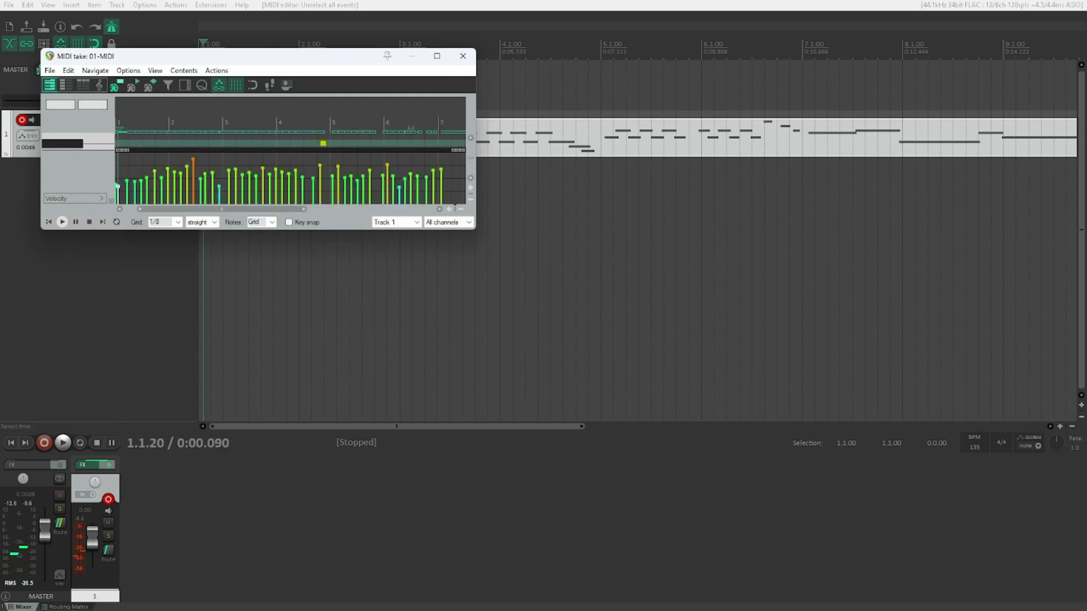
- Audition the first few notes of the take one at a time to examine their timing before quantizing
key(space)
key(space)
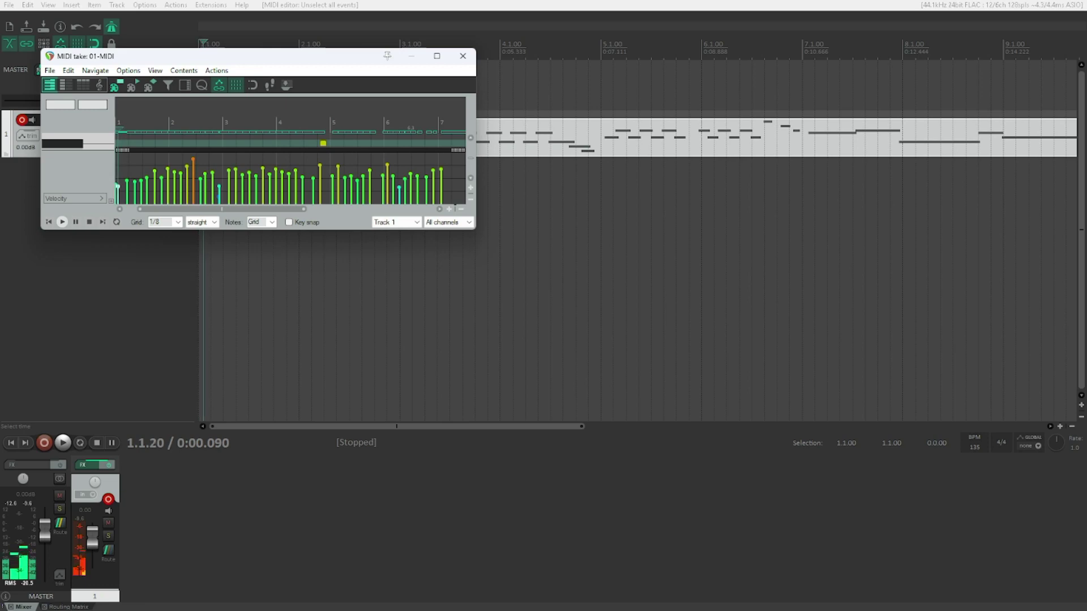
key(space)
key(space)
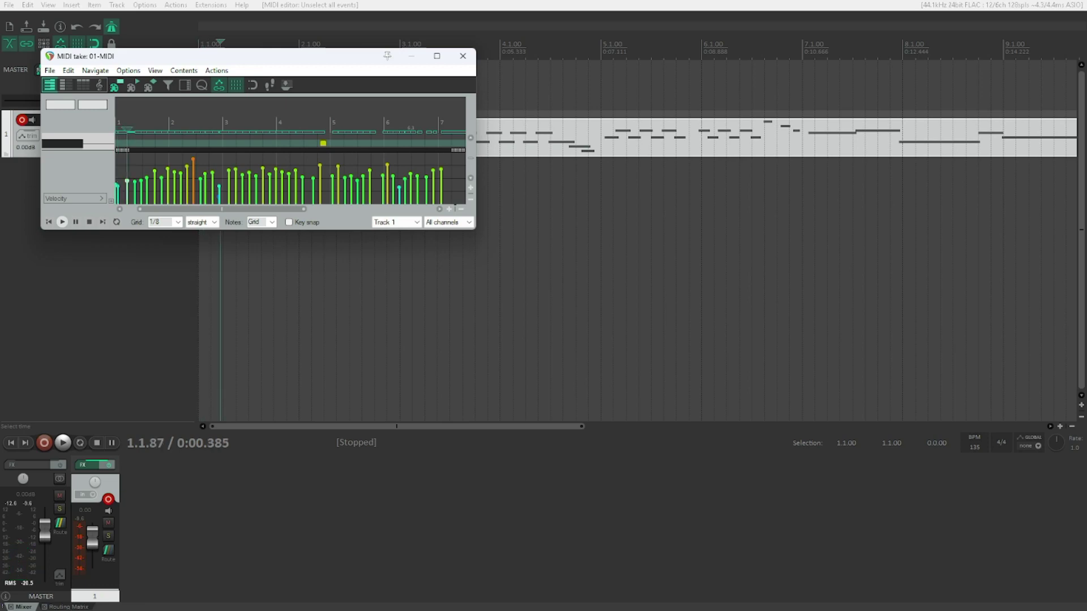
key(space)
key(space)
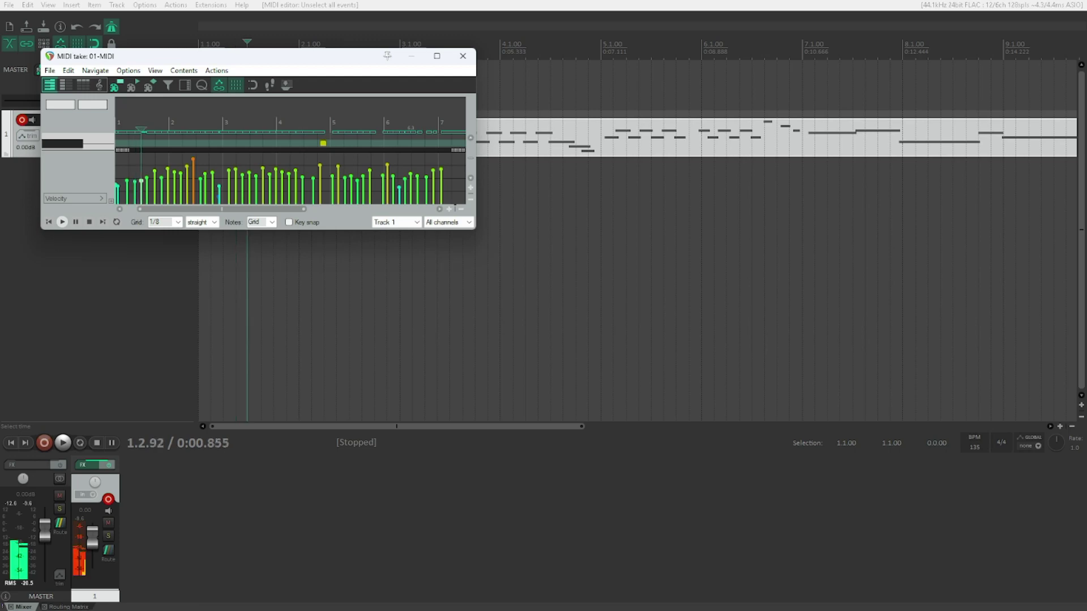
key(space)
key(space)
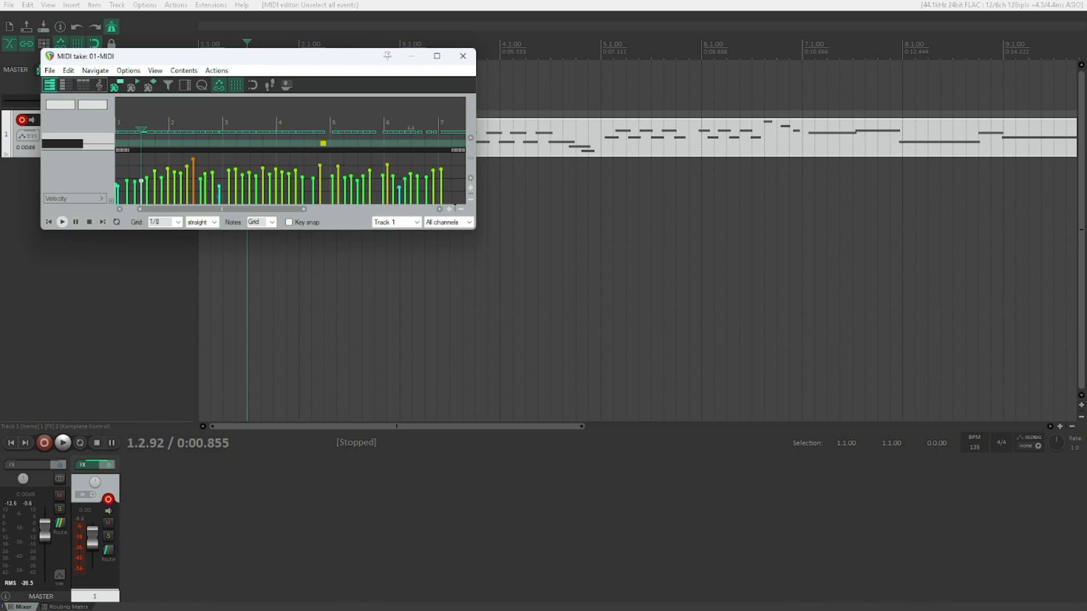
key(space)
key(space)
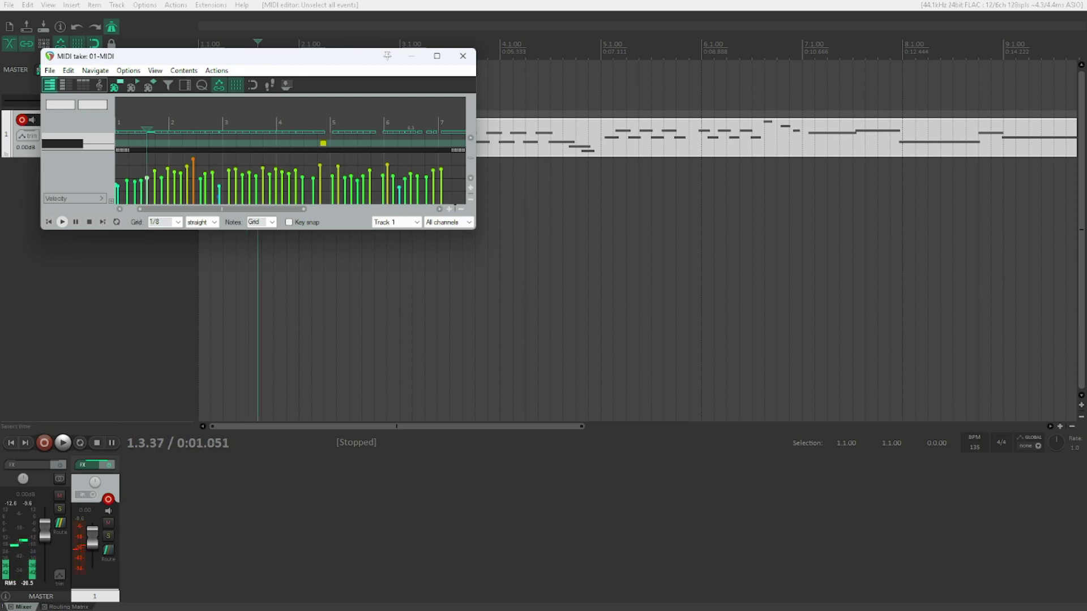
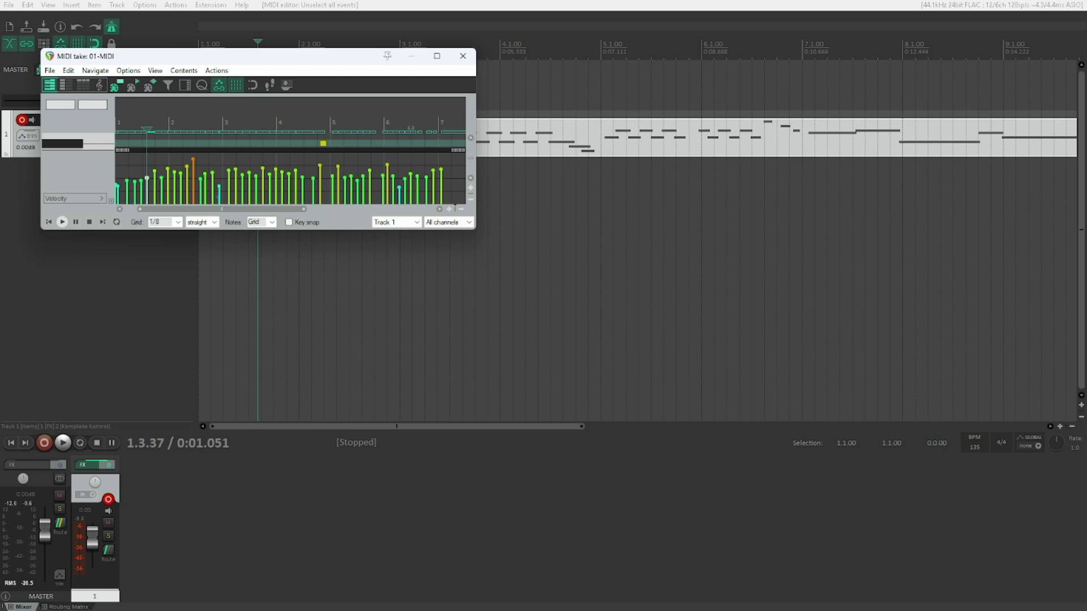
- Select all events in the take and open Quantize Events with the settings on Use grid
key(ctrl+a)
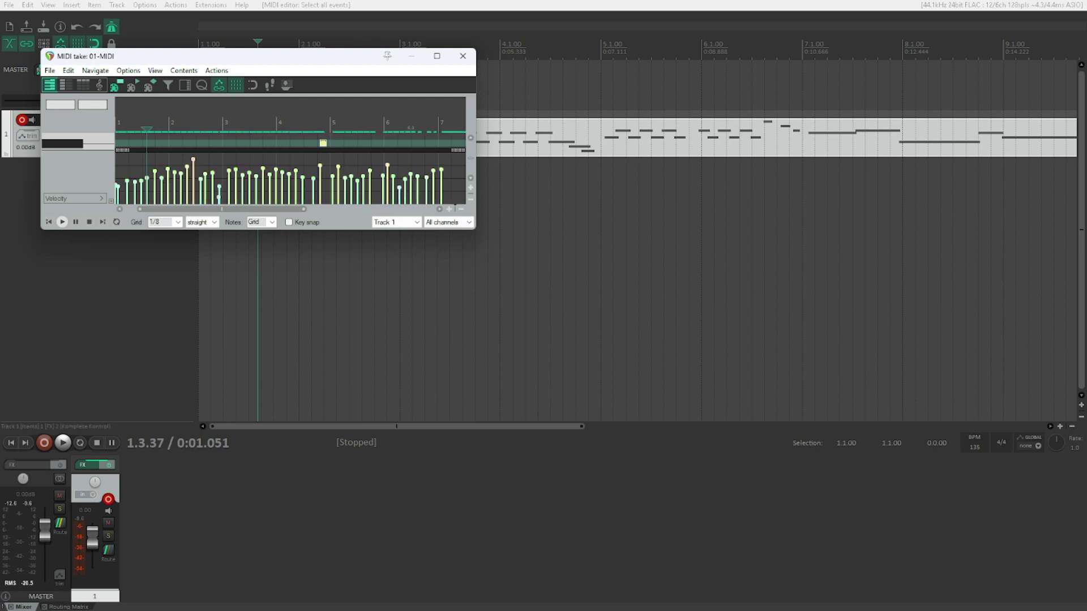
key(ctrl+q)
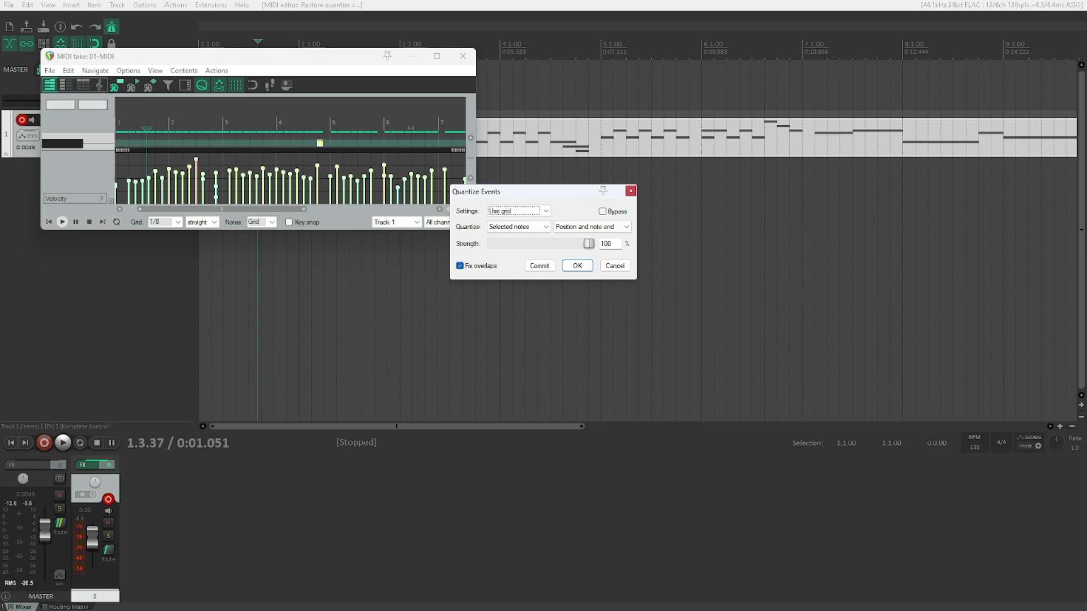
key(Down)
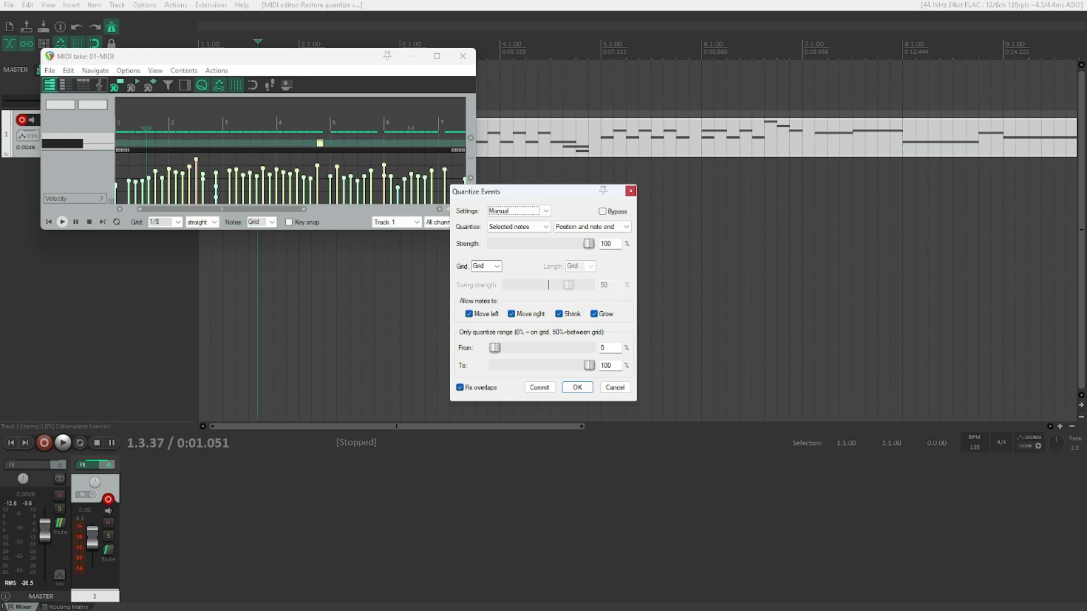
key(Up)
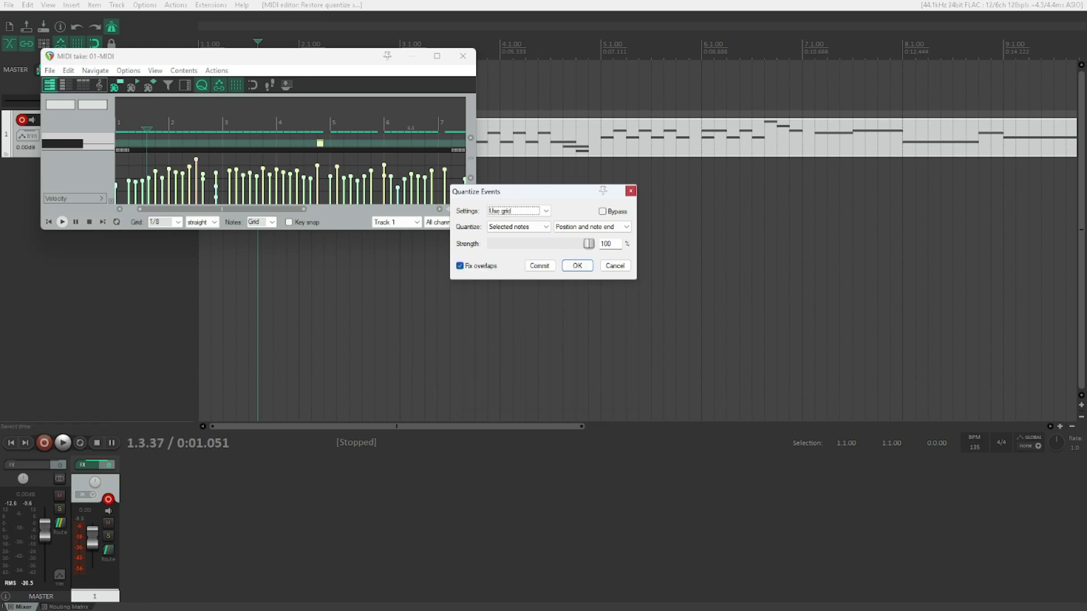
- Look through the choices for which notes to quantize, ending on Selected notes
key(Tab)
key(Tab)
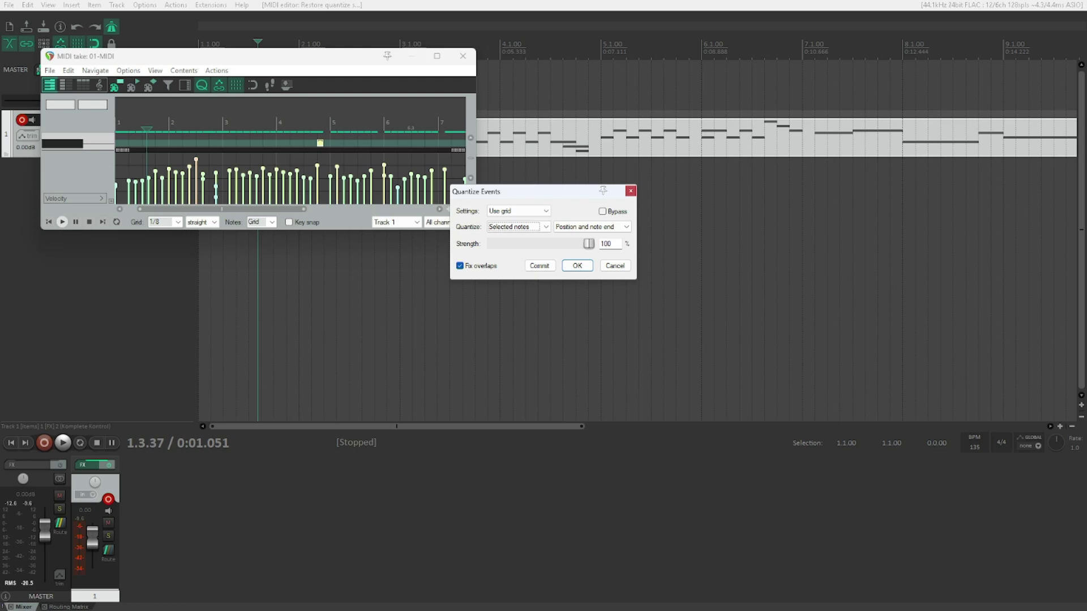
key(Up)
key(Up)
key(Down)
key(Down)
- Try the Position option and a 90% strength, and restore Position and note end at 100%
click(588, 227)
key(Up)
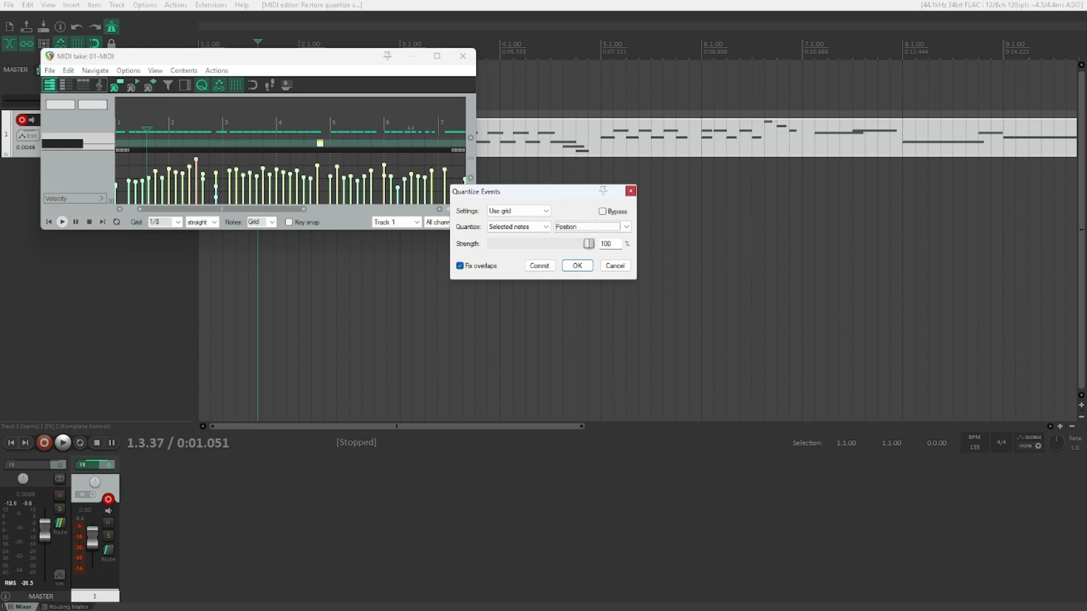
key(Down)
key(Down)
key(Down)
key(Down)
key(Down)
key(Up)
key(Down)
scroll(588, 243, down, 1)
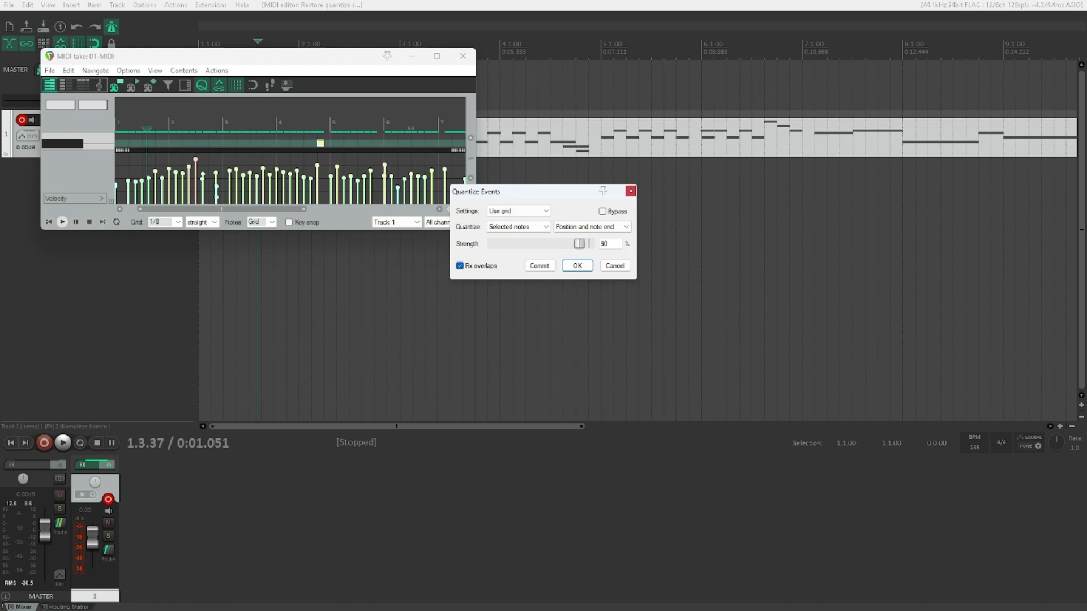
scroll(589, 243, up, 1)
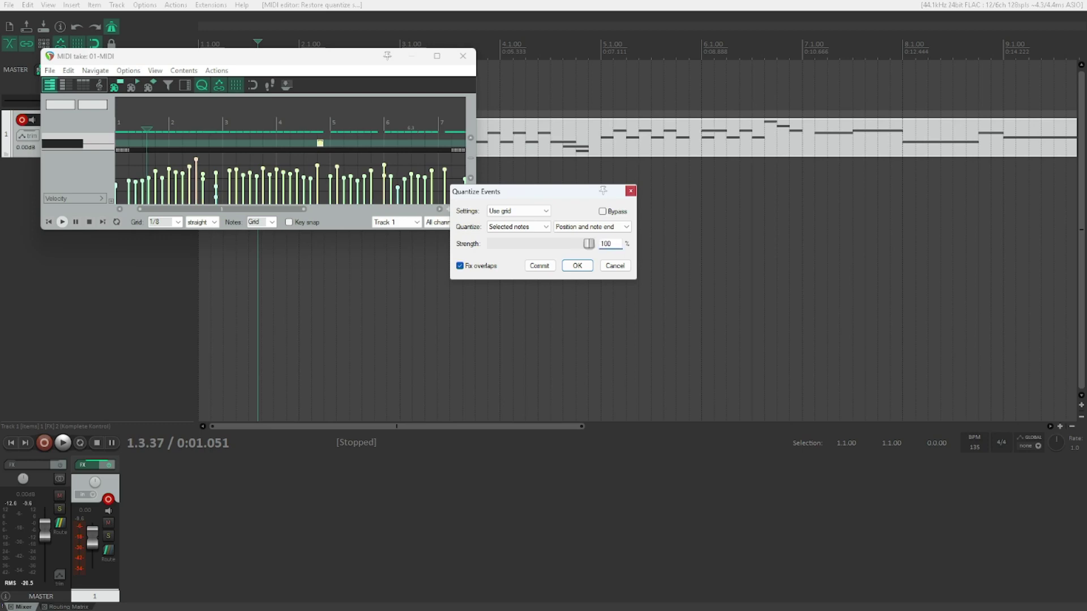
- Commit the quantization of the selected notes and play back the quantized take
key(Tab)
key(Tab)
key(space)
key(Tab)
key(Return)
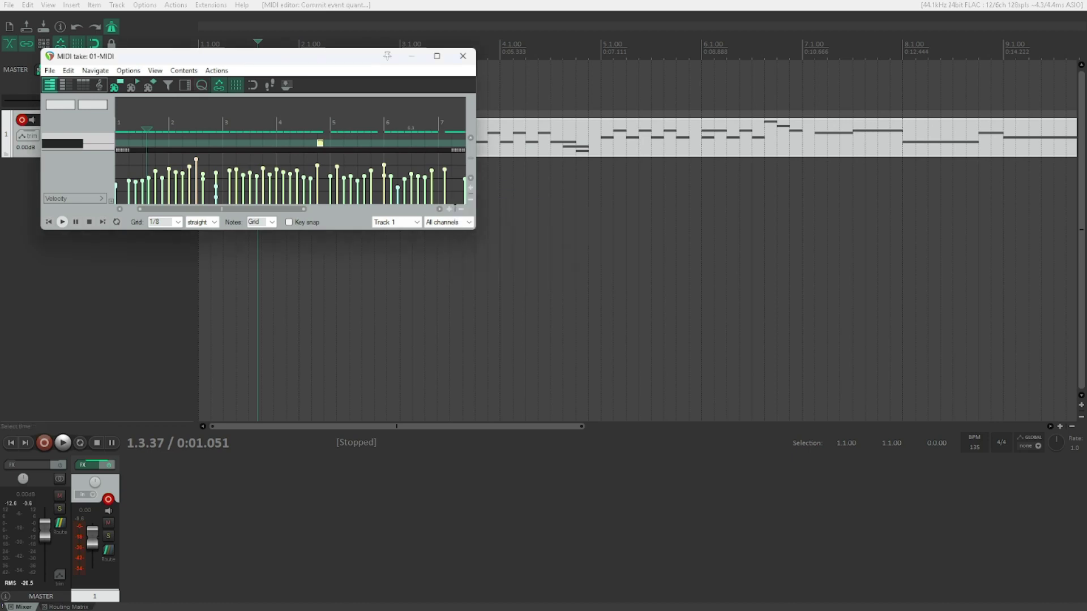
key(space)
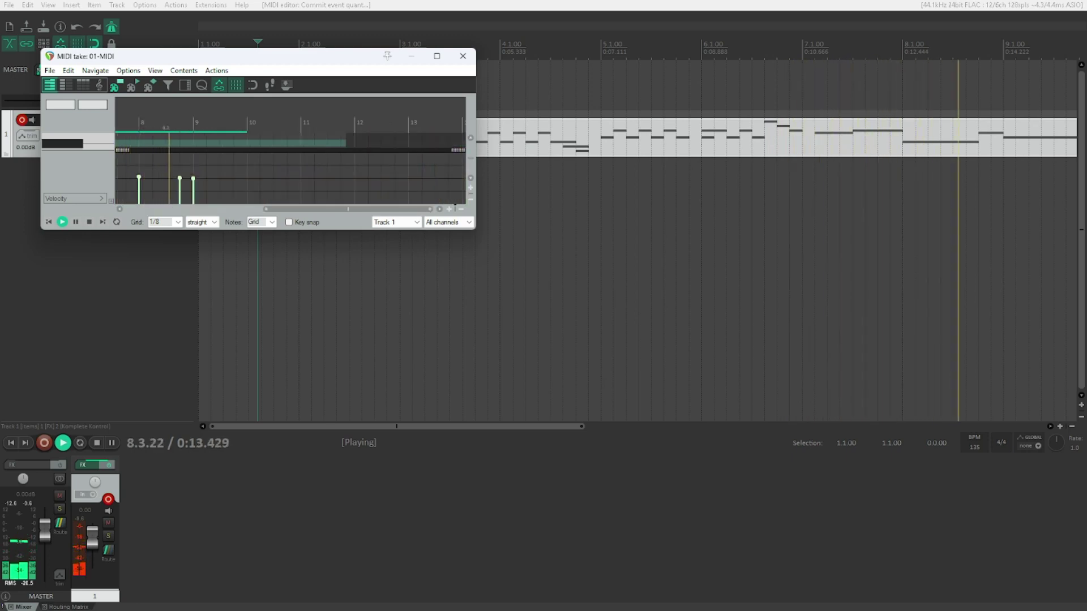
key(space)
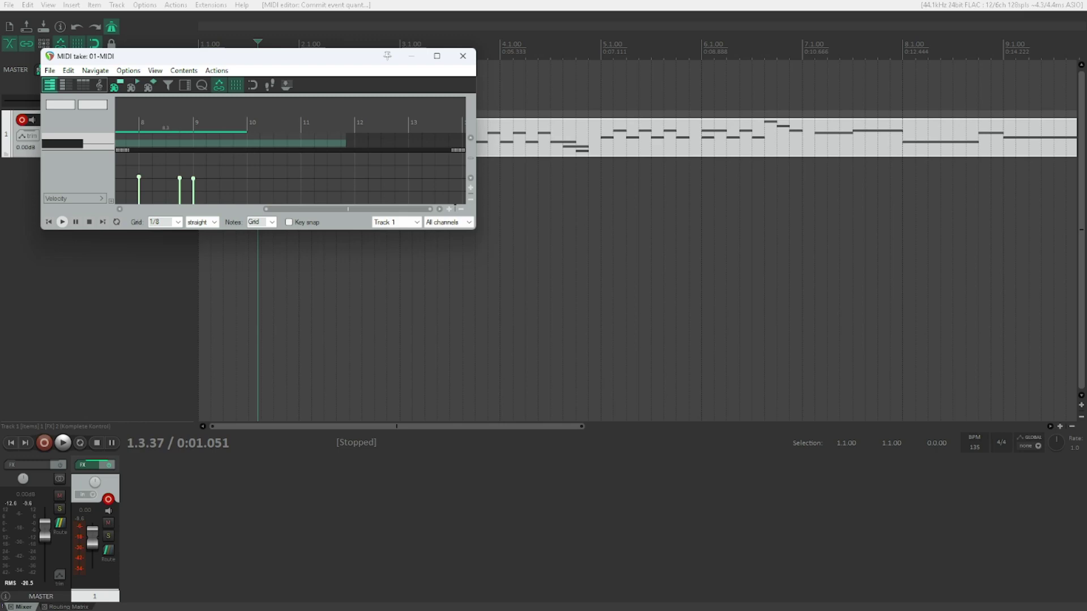
- Quantize all notes again with the same settings and return to the start of the take
key(ctrl+a)
key(q)
key(Home)
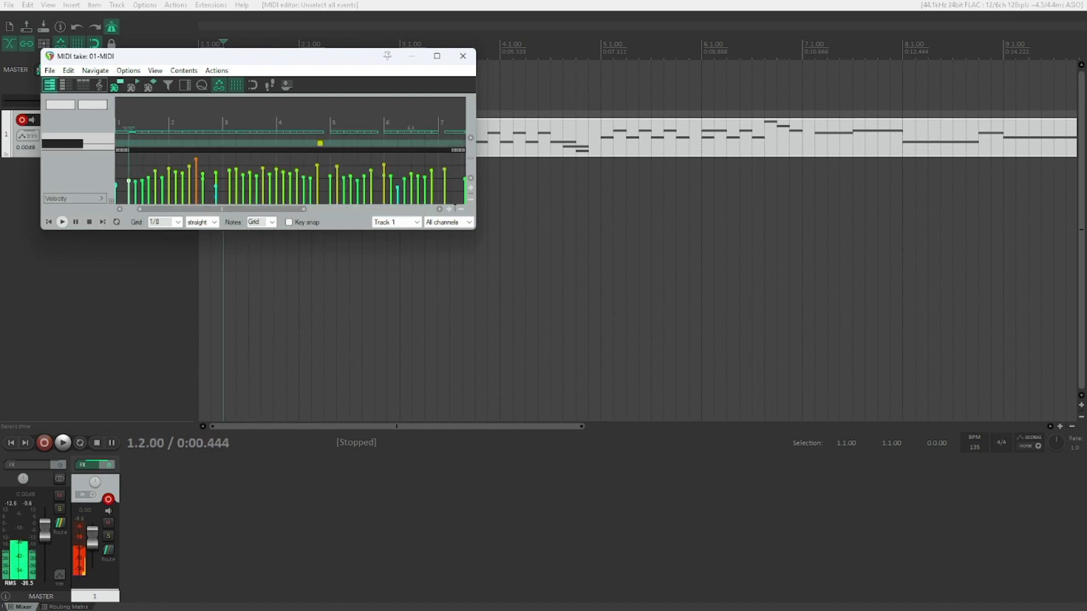
- Audition the opening notes of the quantized take one by one to find any that sit on the wrong grid line
key(space)
key(space)
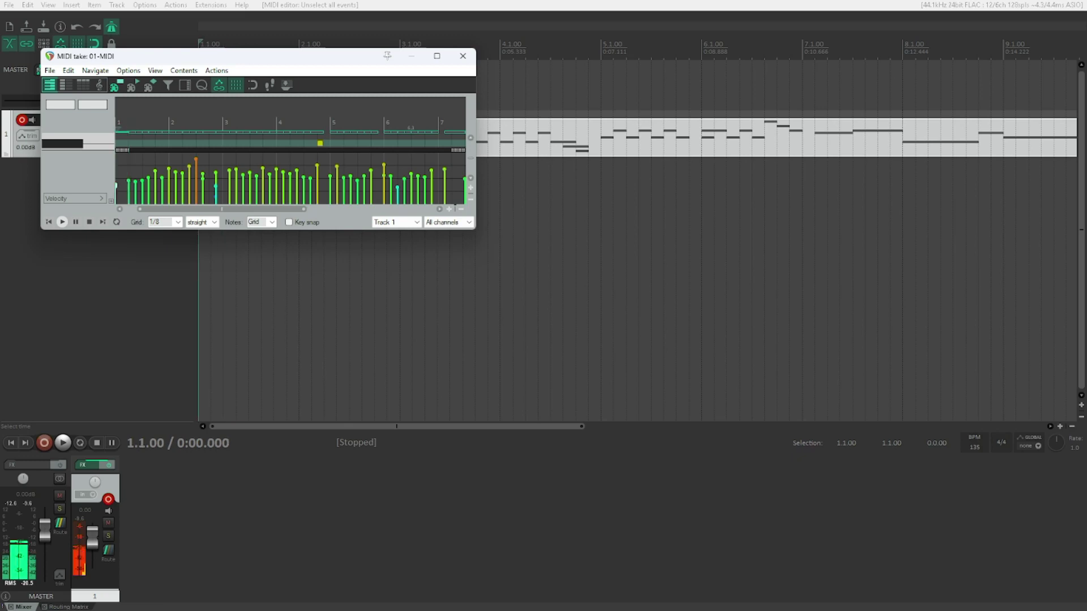
key(space)
key(space)
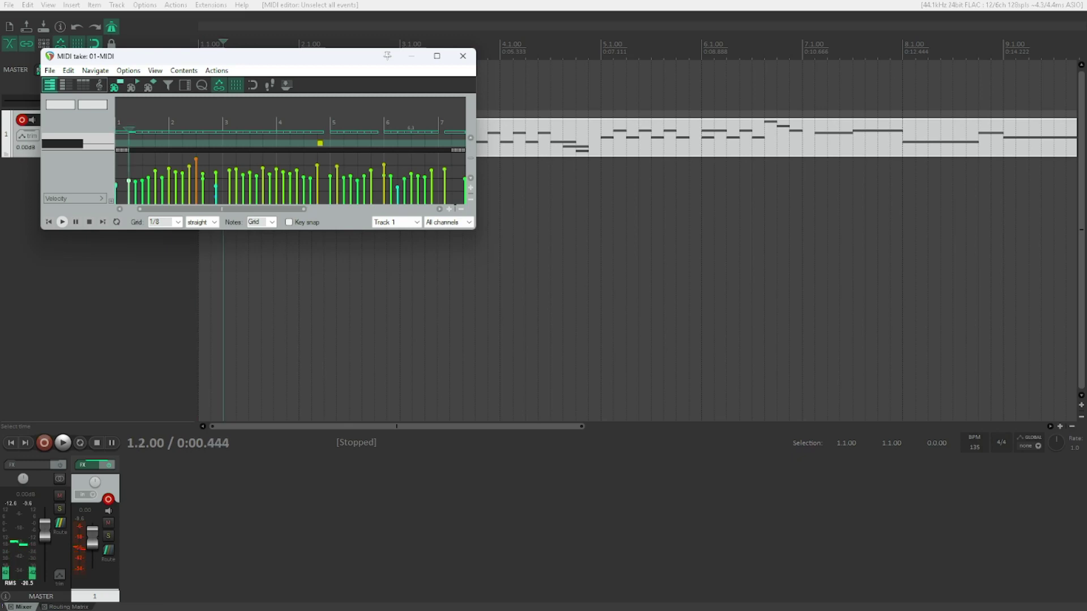
key(space)
key(space)
key(space)
key(space)
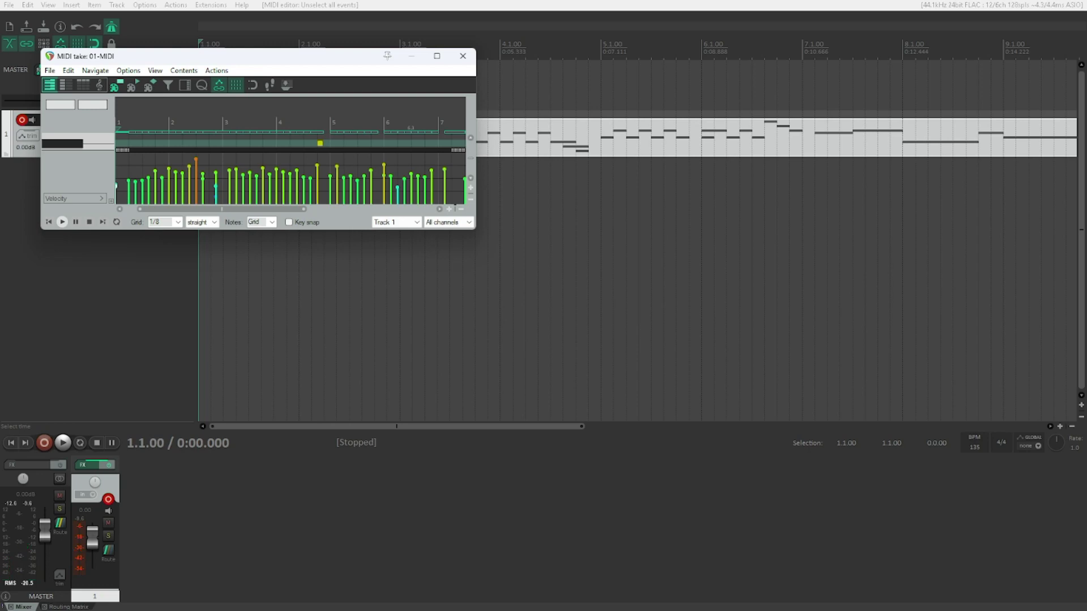
- Move the misplaced note at 1.1.00 one 1/8 grid step later, deselect all events and play back the opening
key(KP_6)
key(Escape)
key(space)
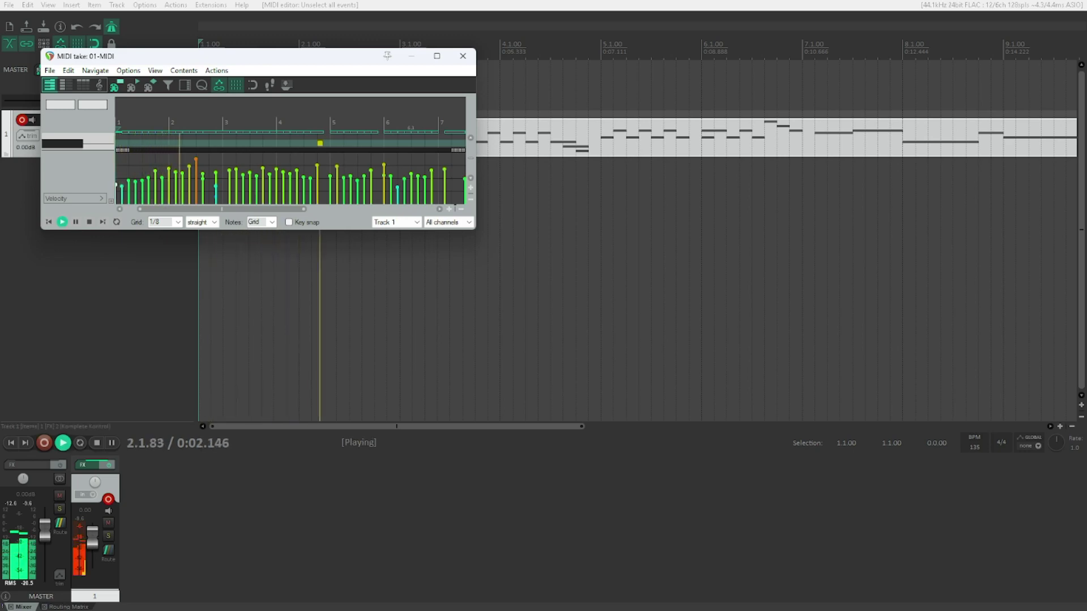
key(space)
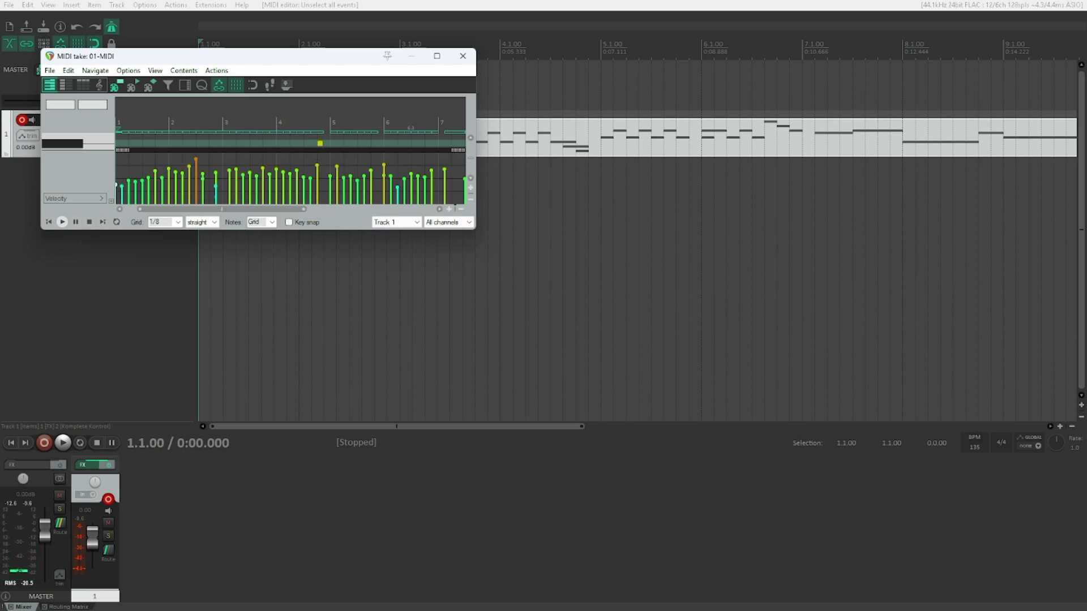
- Audition the notes up to 2.3.50 and move the louder of the two notes there one 1/8 step later to 2.4.00
key(space)
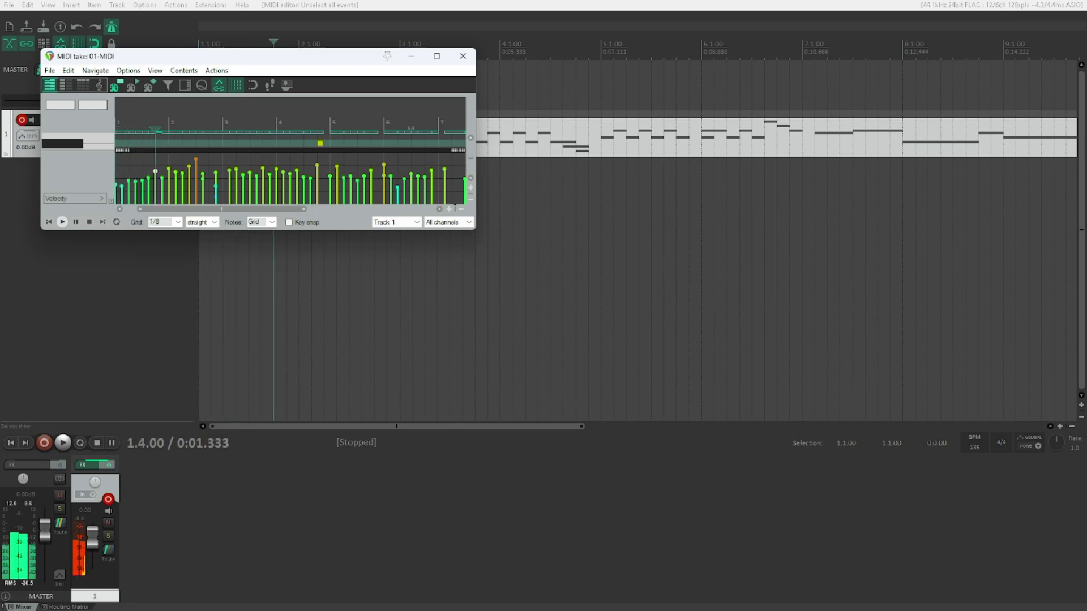
key(space)
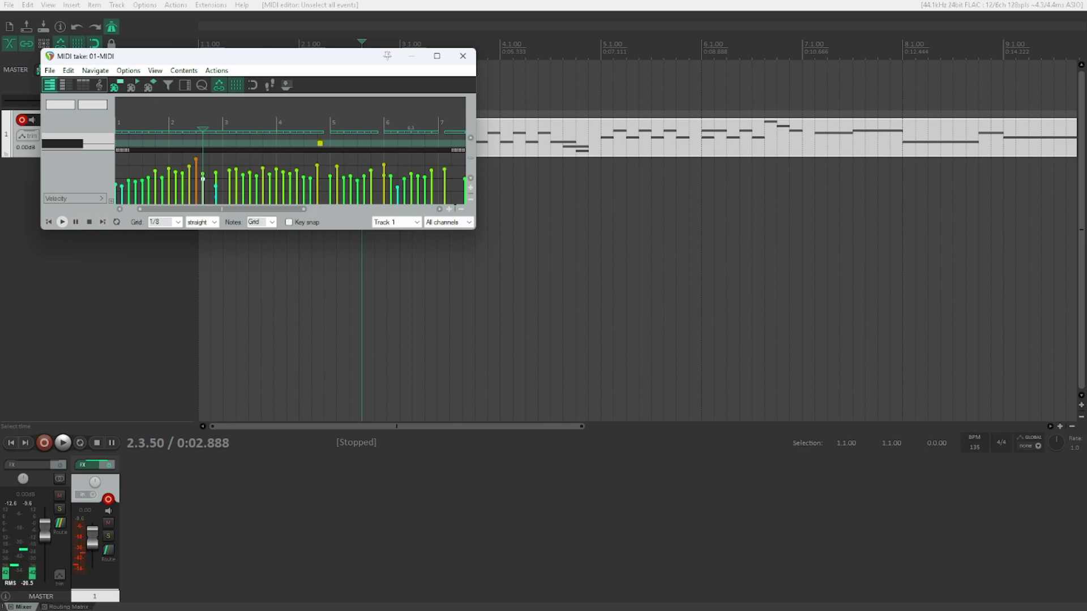
key(Right)
key(Right)
key(Right)
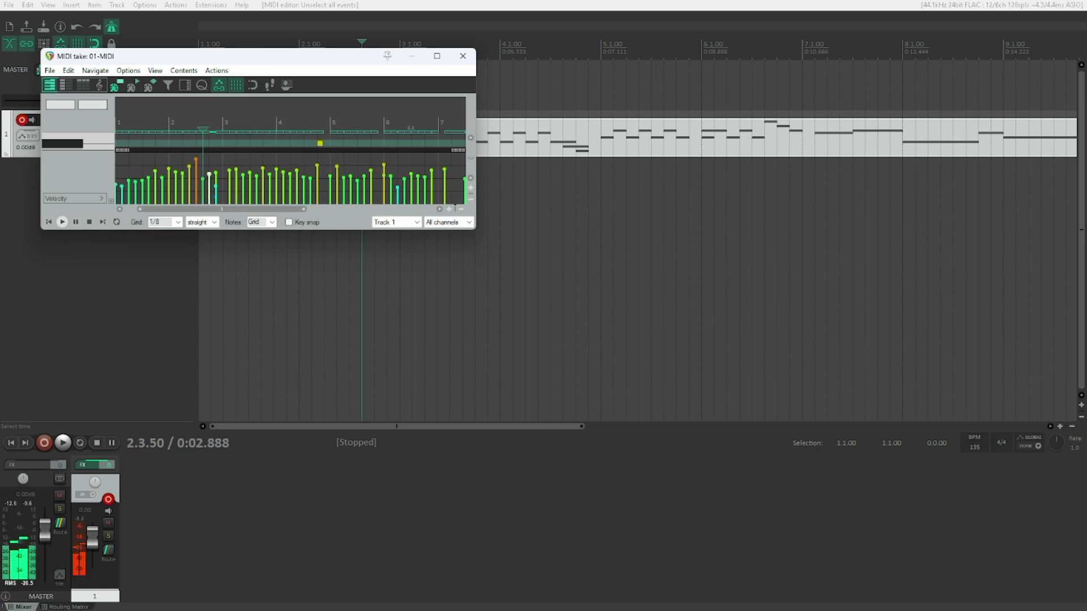
- Play back from 2.2.00 and audition the notes up to 2.4.50 to check their timing
click(182, 173)
key(space)
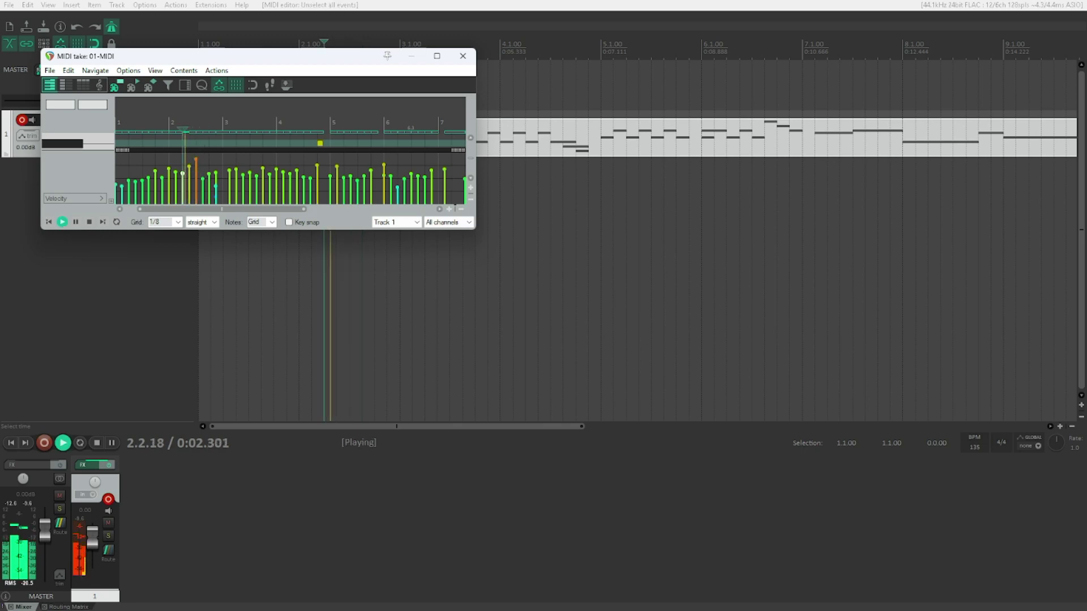
key(space)
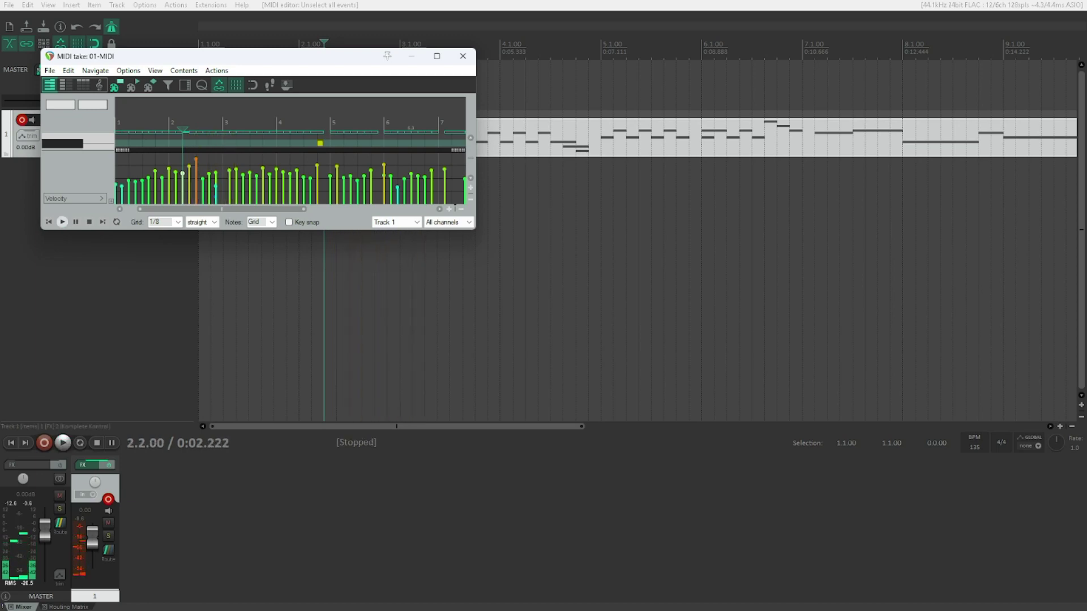
drag(182, 173, 216, 173)
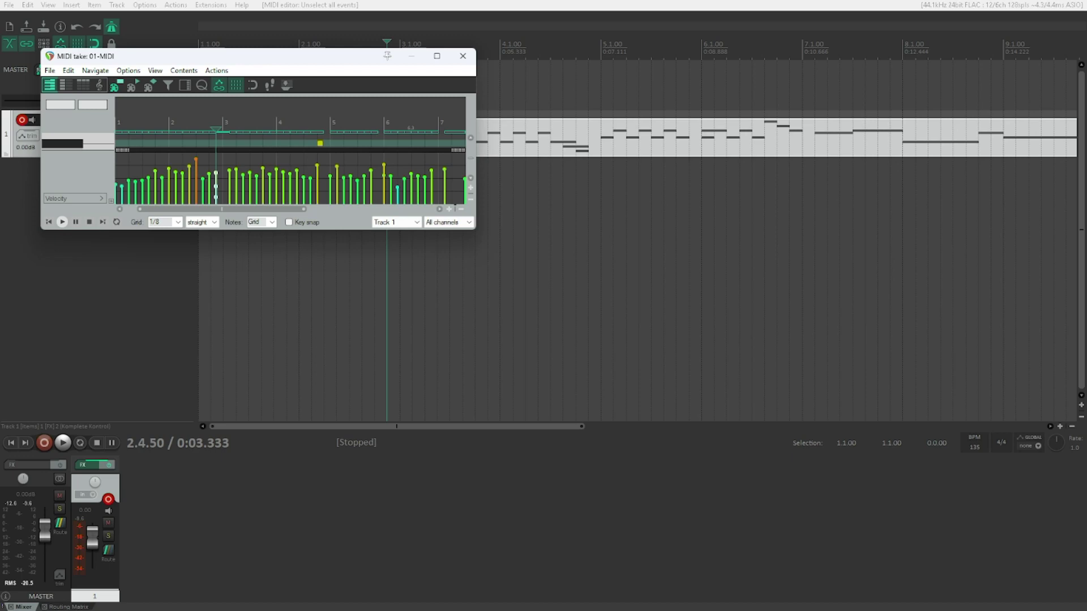
mouse_move(216, 173)
mouse_down()
mouse_move(216, 197)
mouse_move(216, 187)
mouse_up()
key(space)
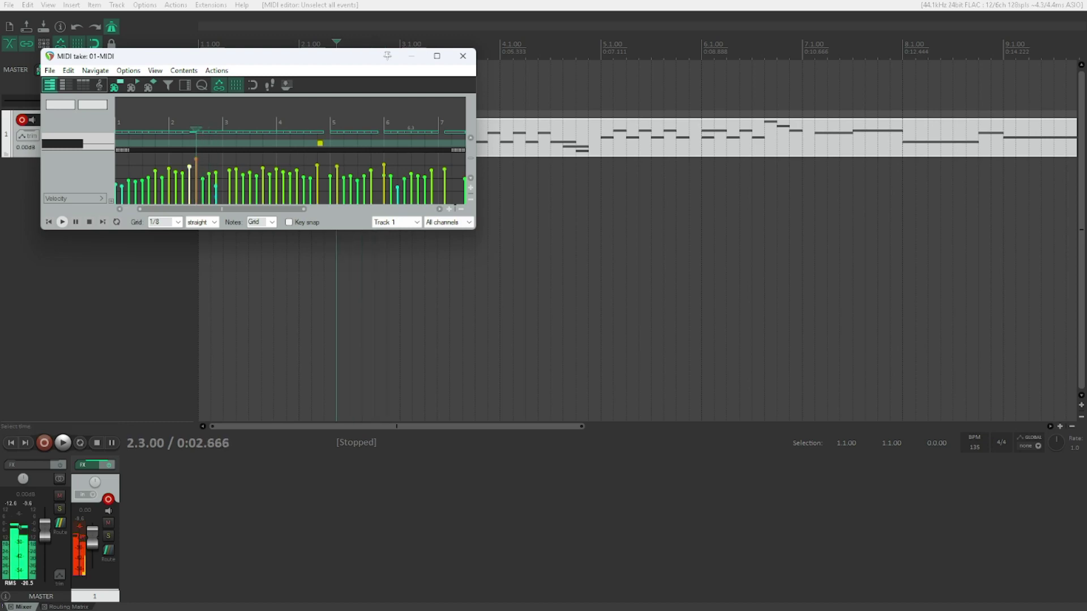
click(324, 45)
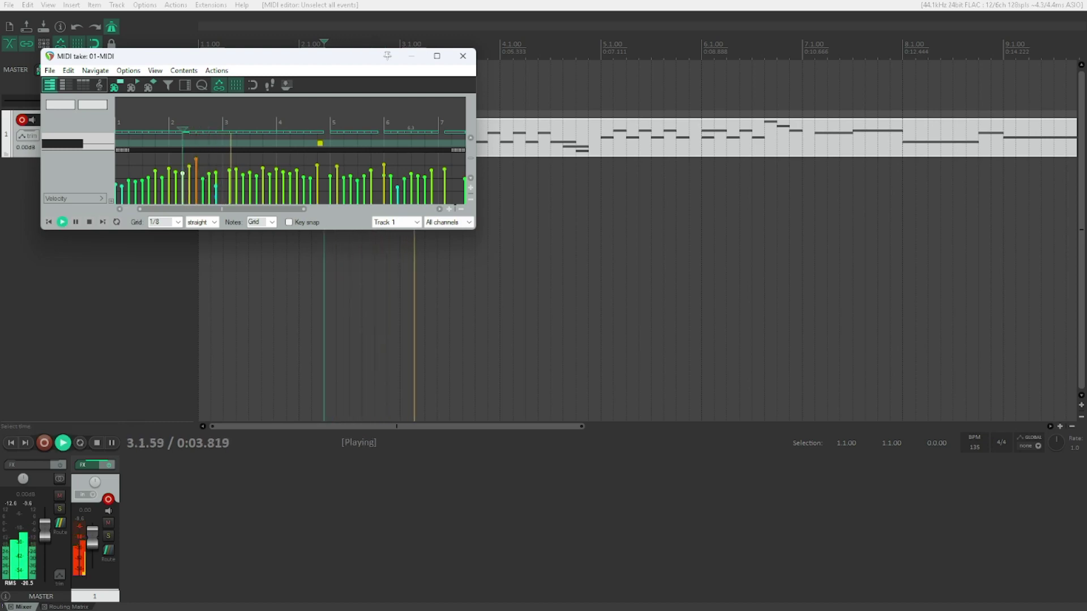
key(space)
- Move the quieter note at 2.4.50 one 1/8 grid step later to 3.1.00 and play back from 2.3.50 into bar 6
click(387, 45)
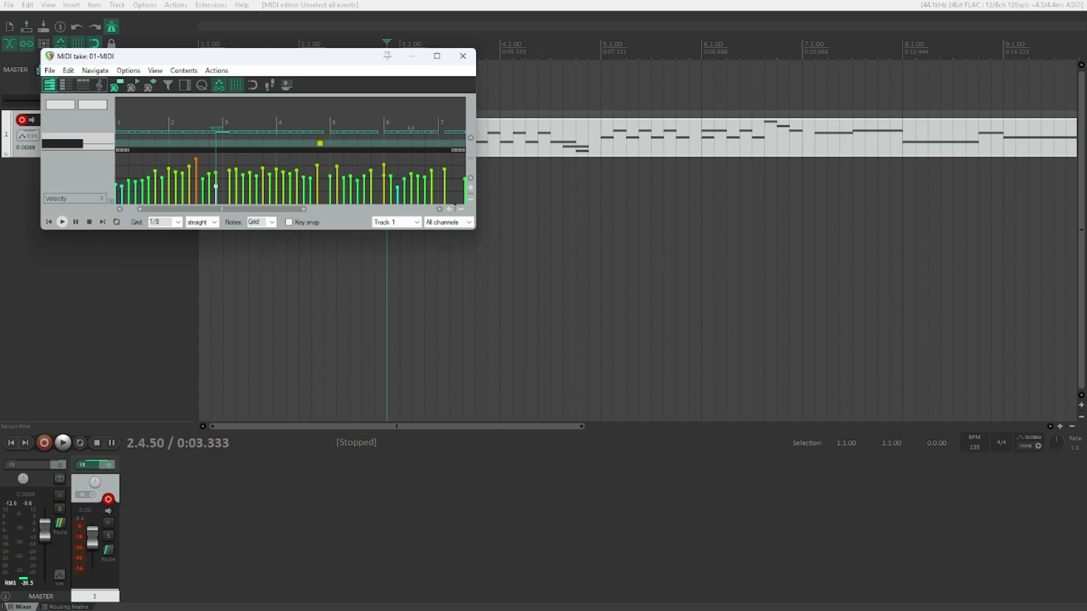
click(362, 44)
key(space)
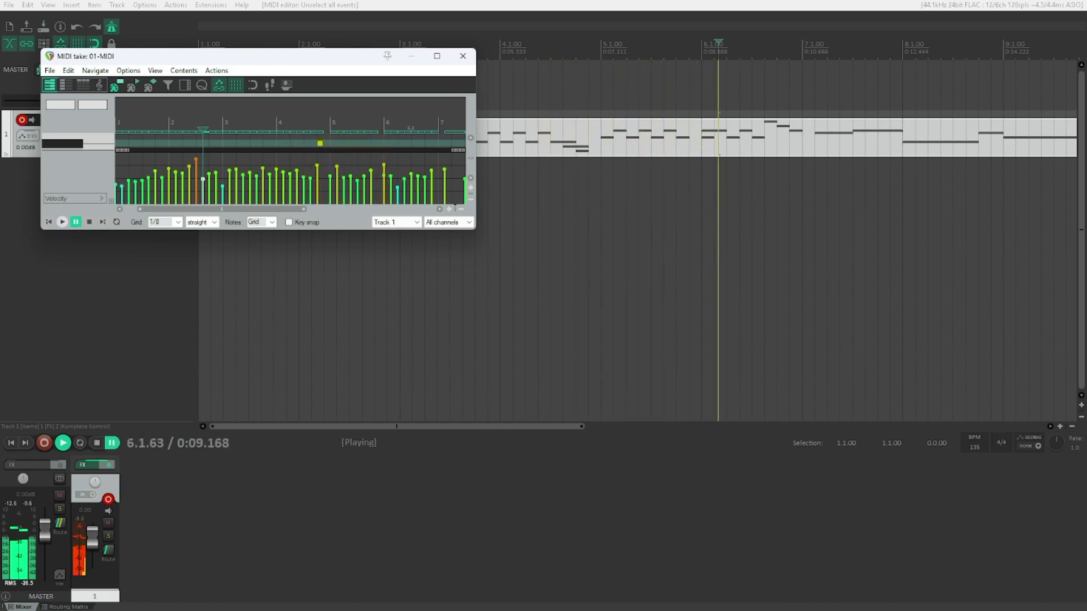
key(ctrl+space)
- Move the quieter of the two notes at 6.1.00 one 1/8 grid step later and play back from 5.1.50
click(384, 176)
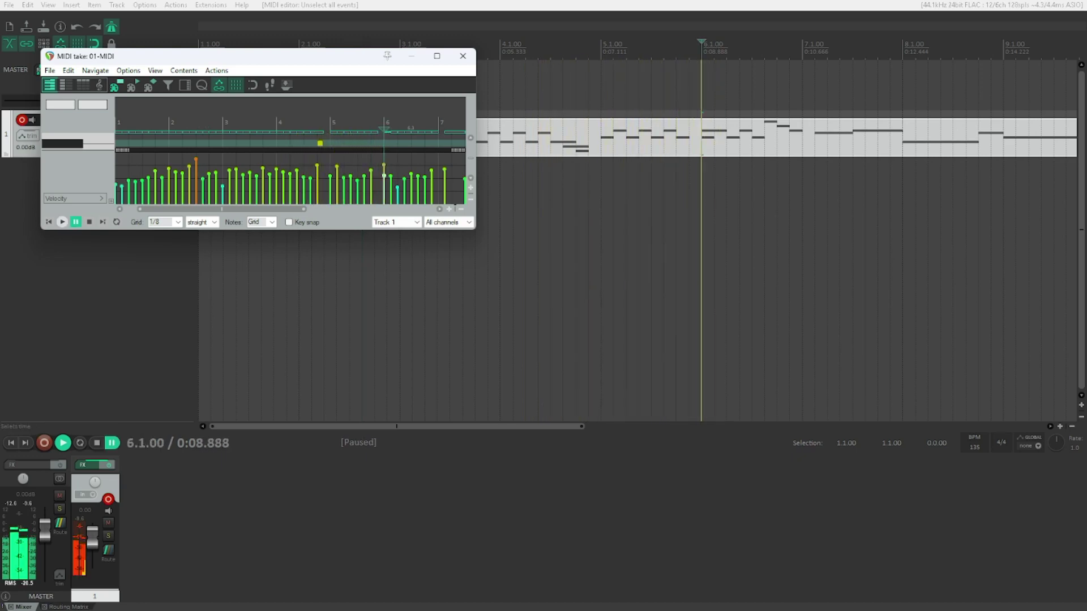
drag(383, 175, 337, 167)
key(space)
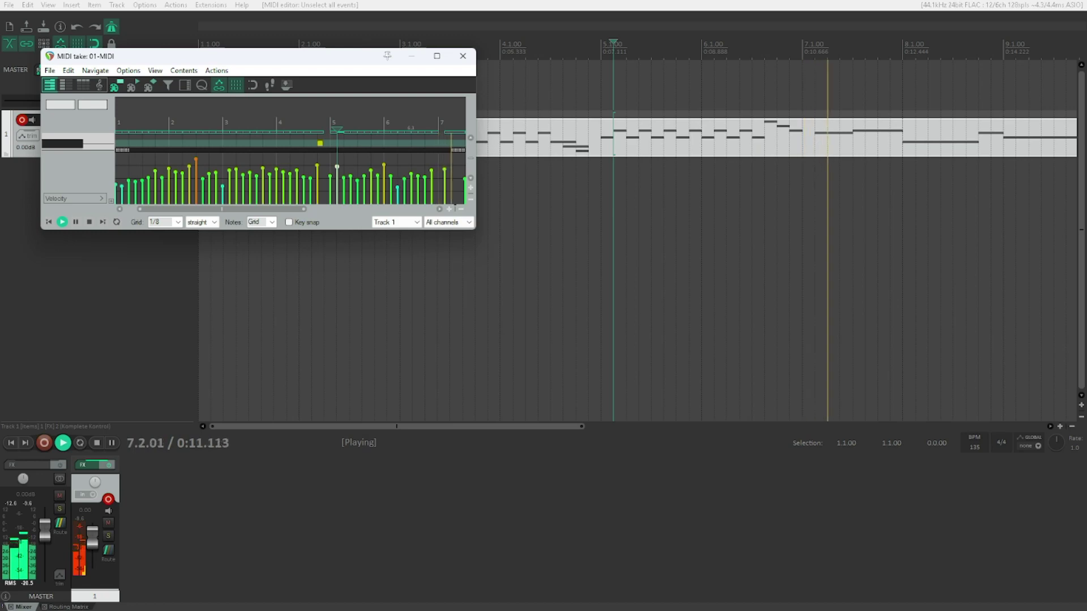
key(space)
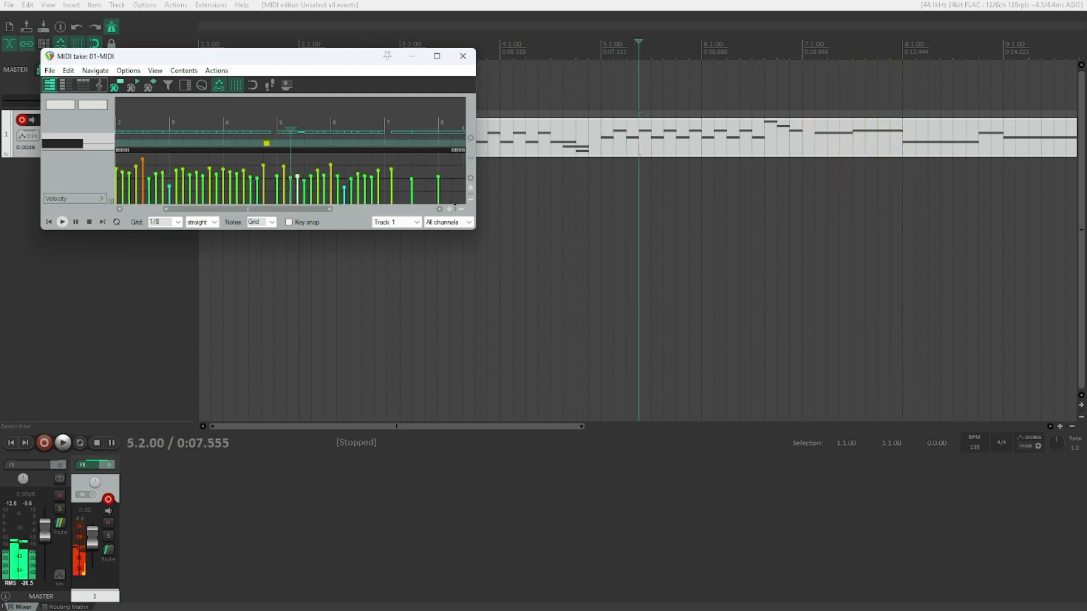
- Step through the notes from bar 5 and move the note at 7.1.50 one 1/8 grid step earlier to 7.1.00
key(Right)
key(Right)
key(Right)
key(Right)
key(Right)
key(Right)
key(Right)
key(Right)
key(Right)
key(Right)
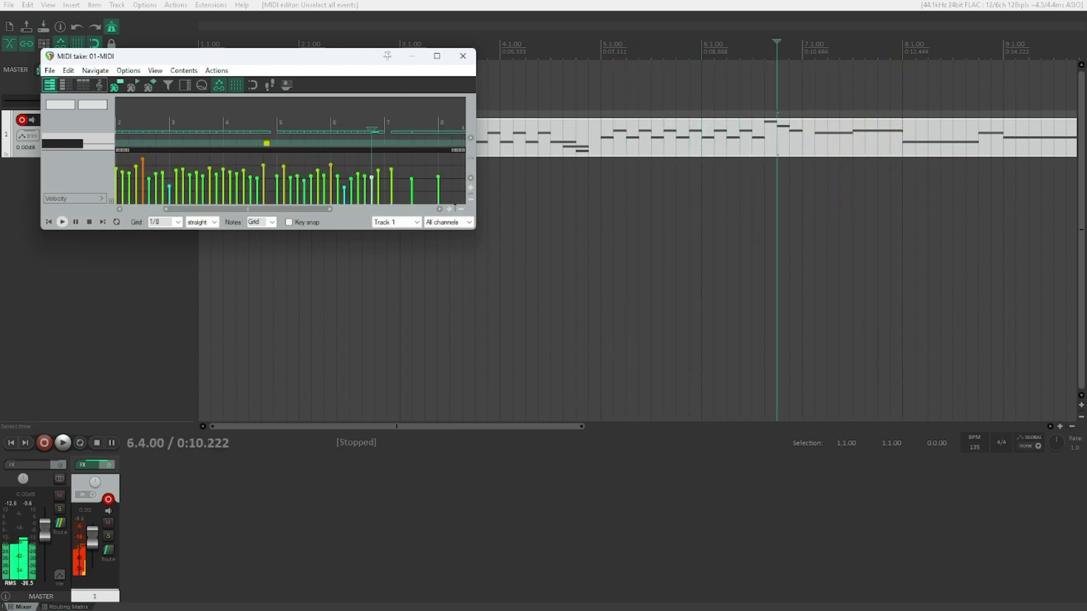
key(Right)
key(Right)
key(ctrl+Left)
key(Left)
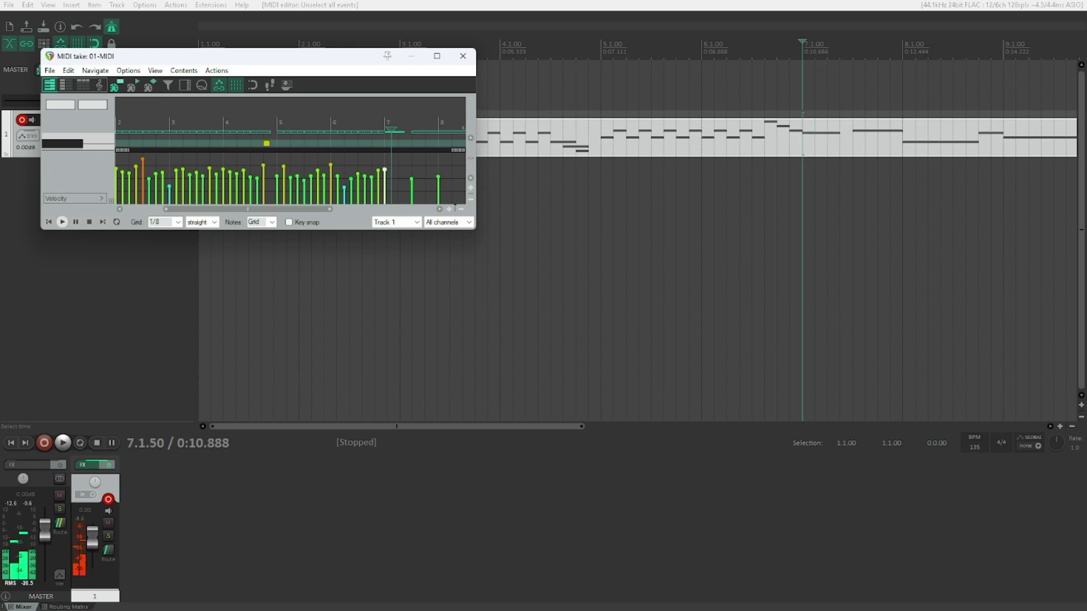
- Go back to the note at 6.4.00 and play back the ending of the take from there
key(Left)
key(Left)
key(space)
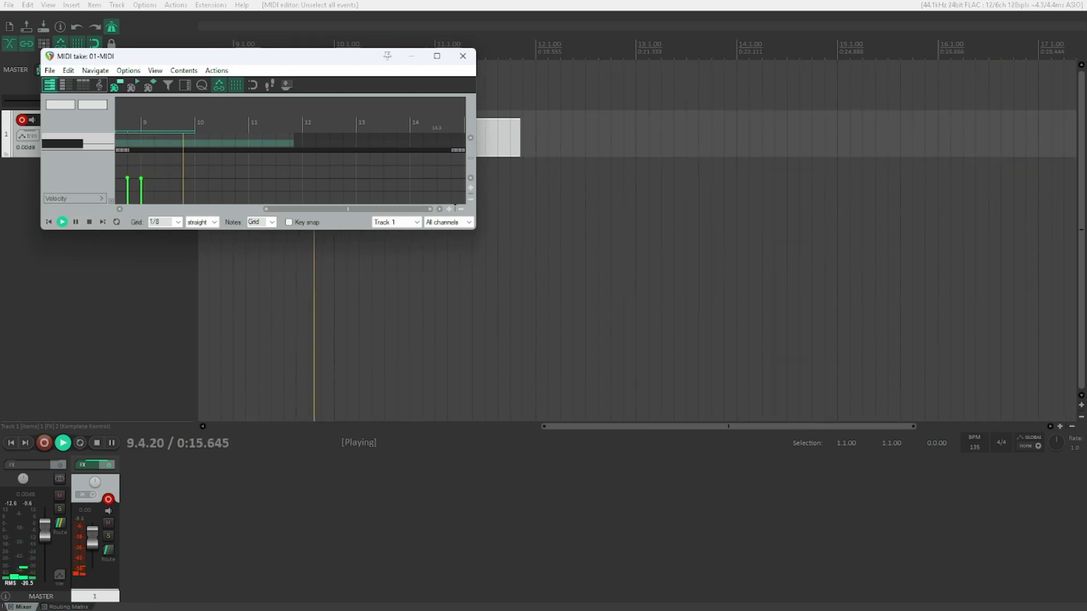
key(space)
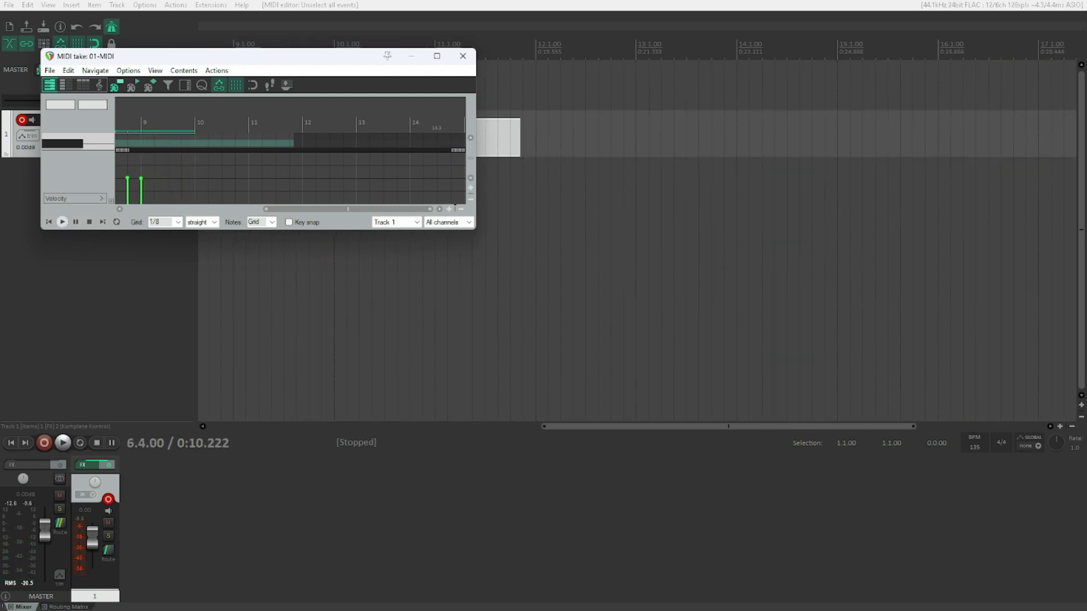
- Return to the start of the take and play back the whole corrected performance
key(Home)
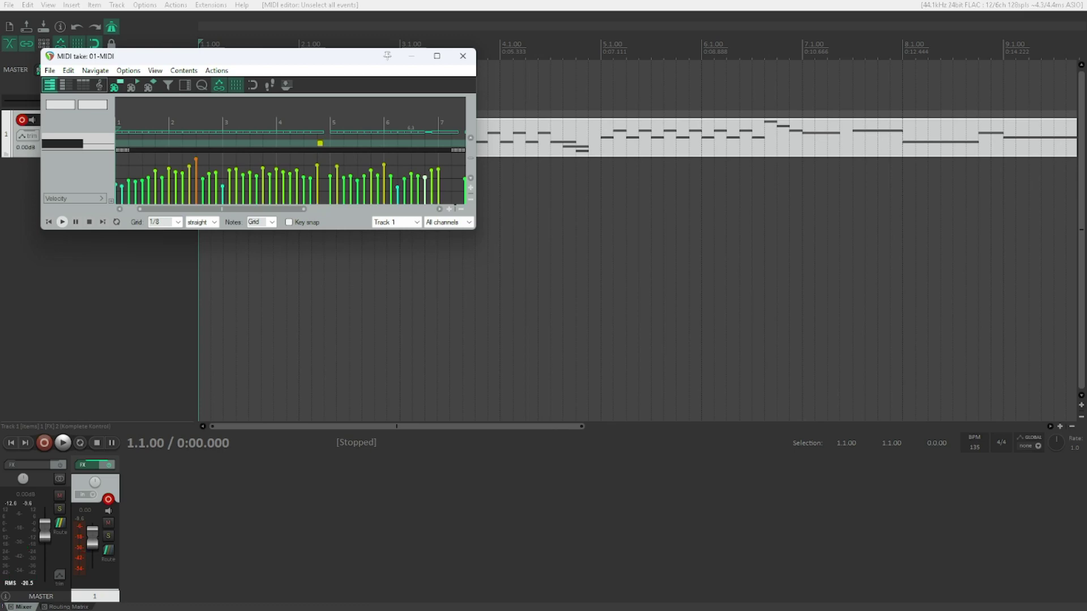
key(space)
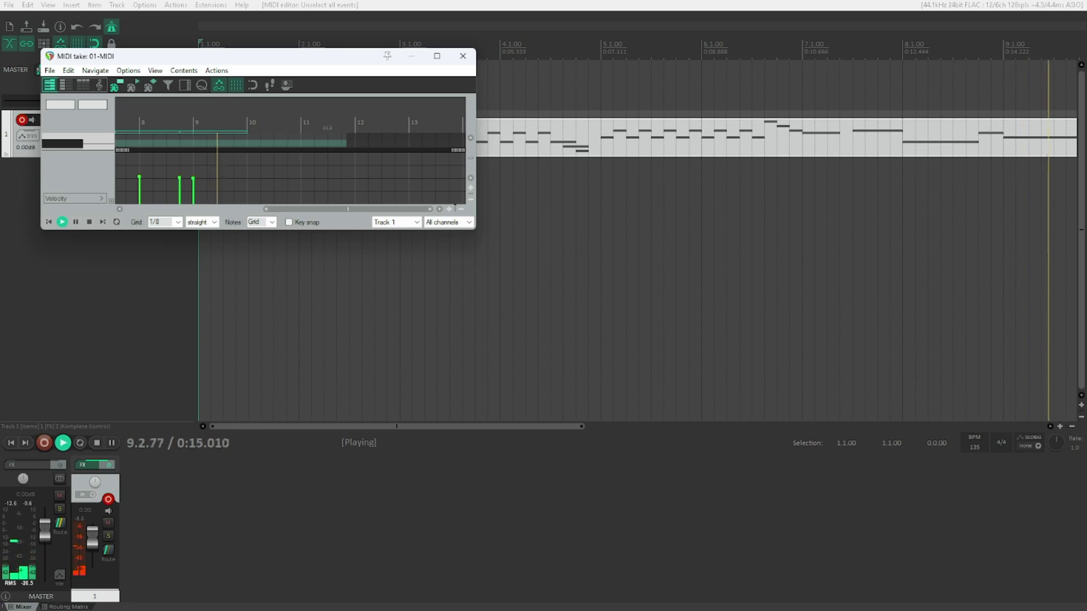
key(space)
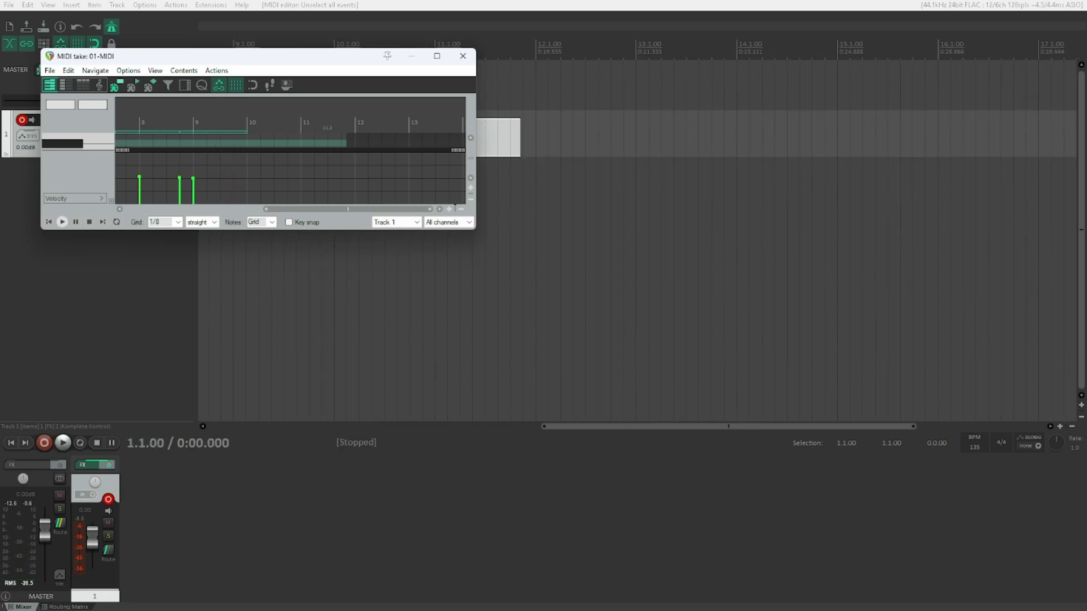